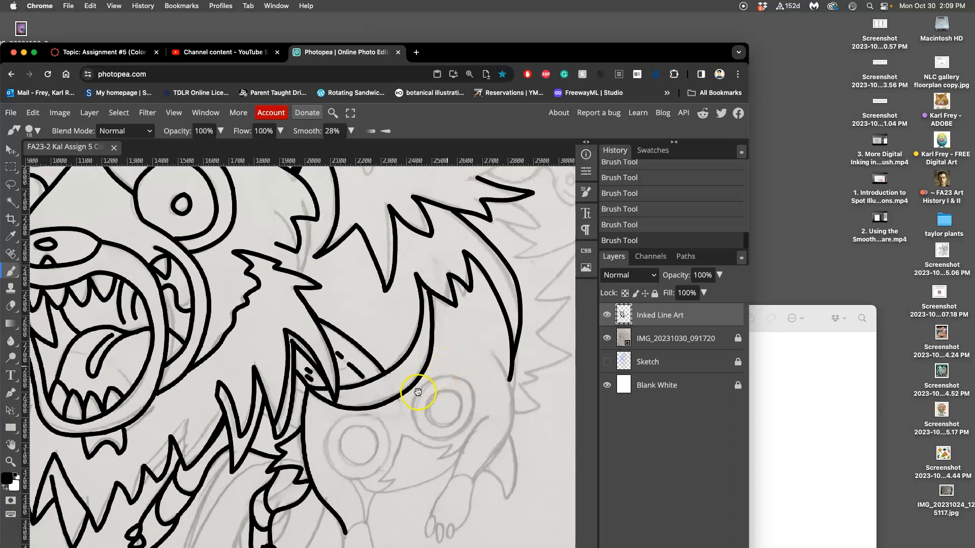
# Ink the inner ring of the small creature's left eye freehand with the Brush on the Inked Line Art layer
pyautogui.moveTo(416, 348); pyautogui.dragTo(413, 299)
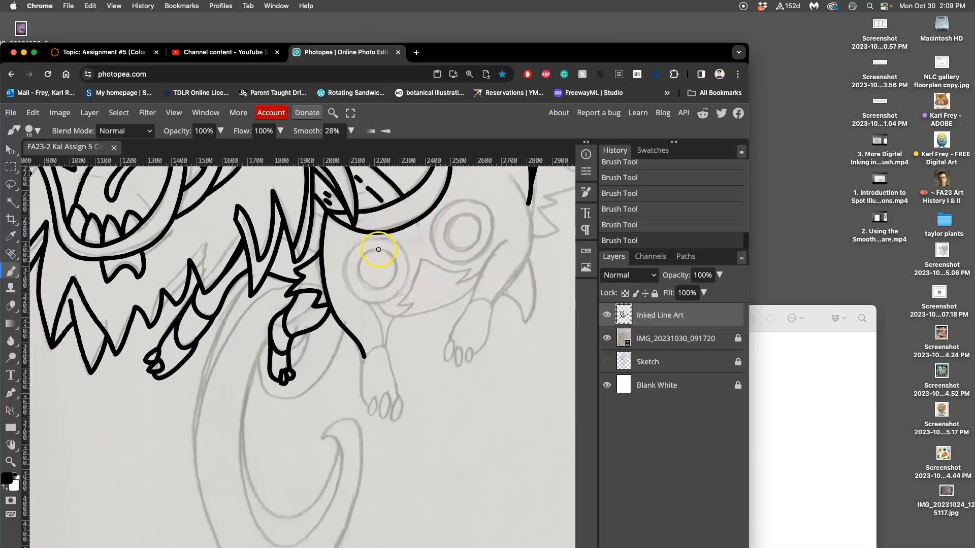
pyautogui.moveTo(371, 291); pyautogui.dragTo(391, 284)
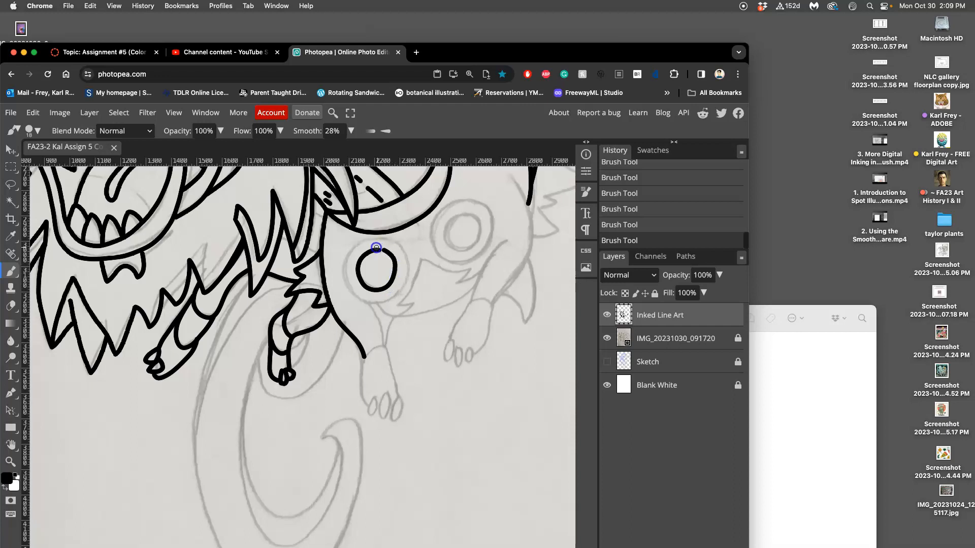
pyautogui.click(417, 294)
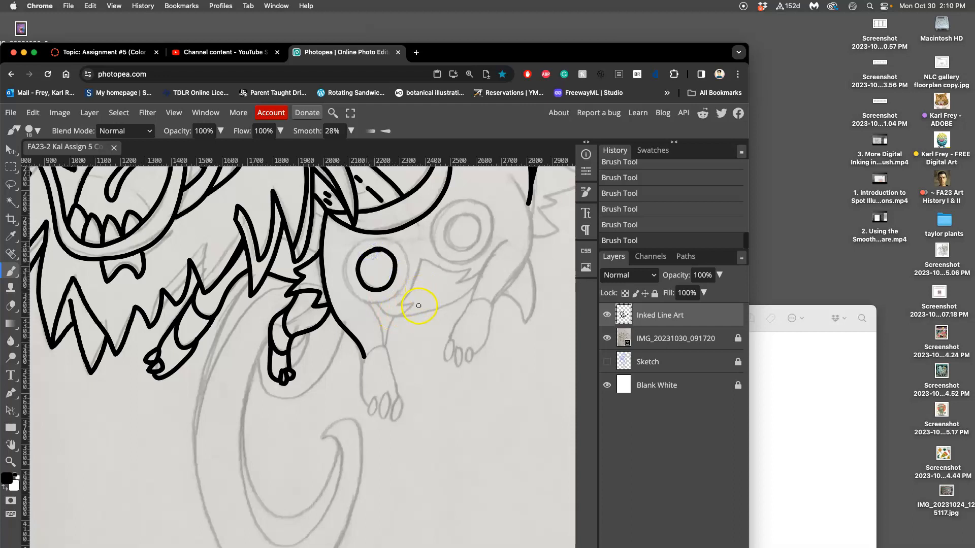
# Place a black filled ellipse over the inner circle of the small creature's right eye
pyautogui.click(13, 428)
pyautogui.click(46, 444)
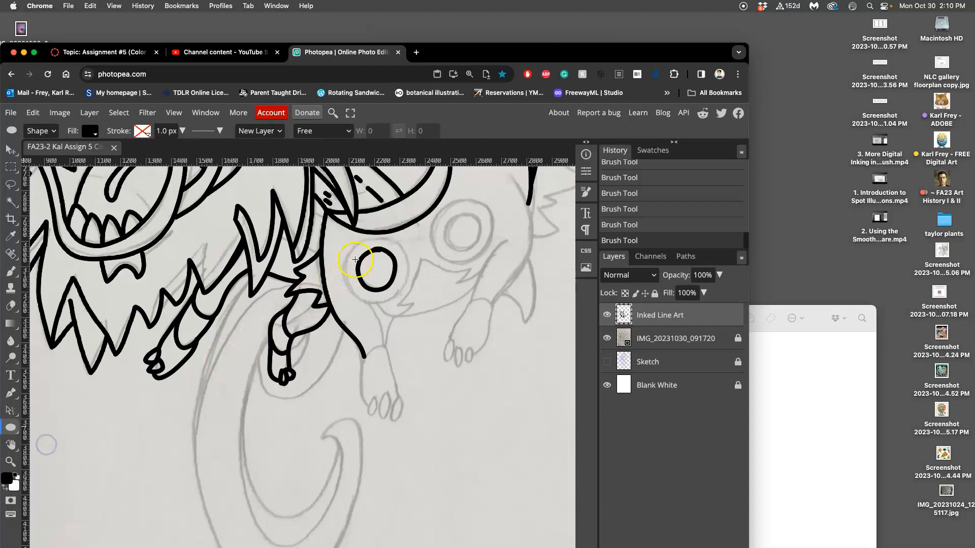
pyautogui.moveTo(443, 215); pyautogui.dragTo(482, 249)
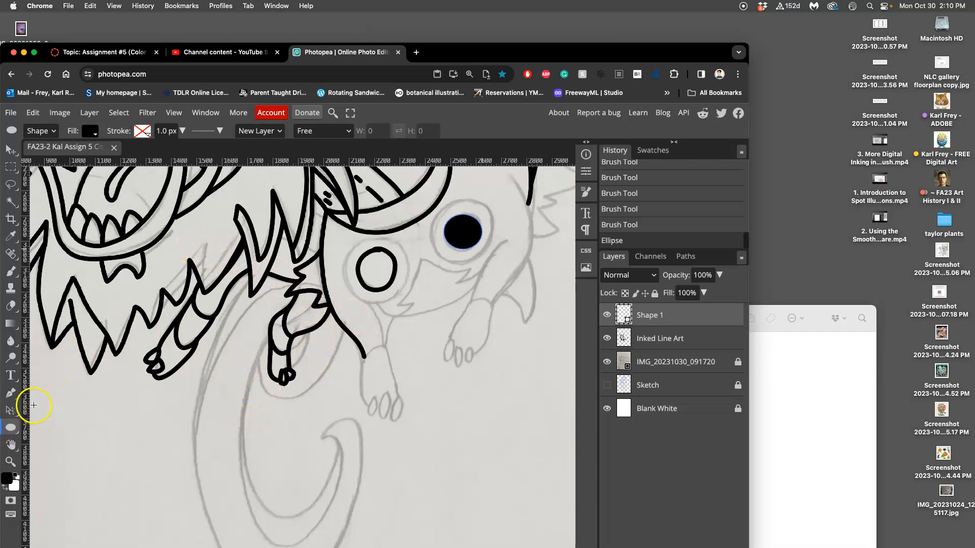
# Duplicate the black ellipse layer and set the copy's fill to white (ffffff)
pyautogui.press('super+j')
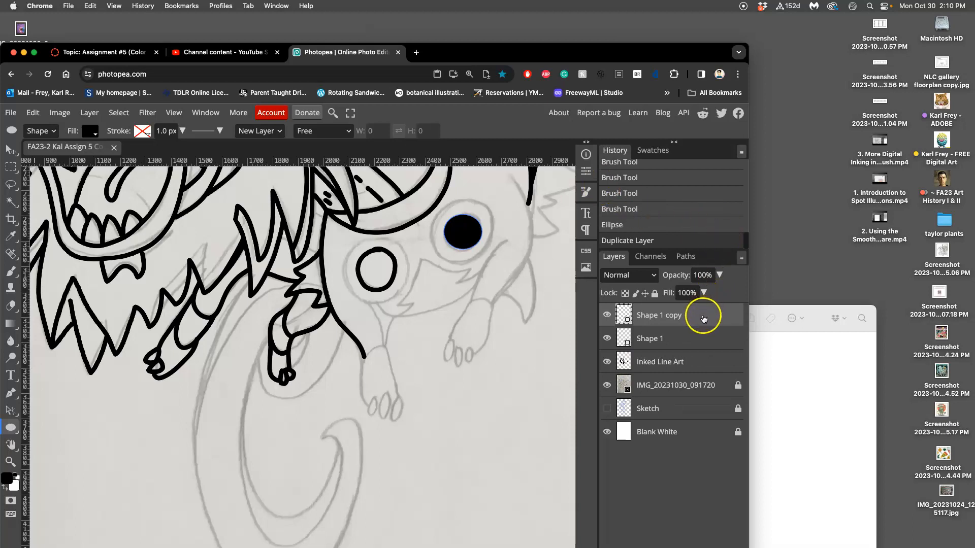
pyautogui.doubleClick(629, 314)
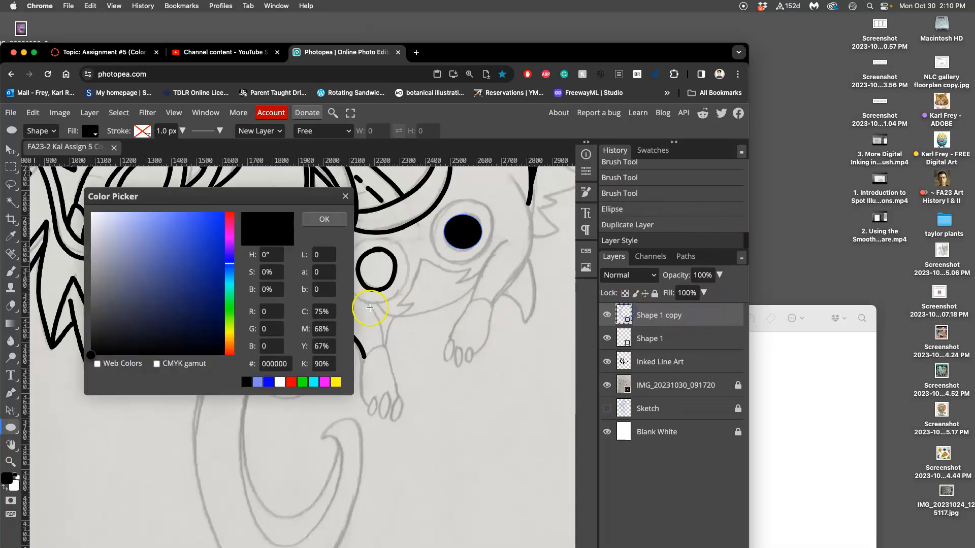
pyautogui.click(280, 383)
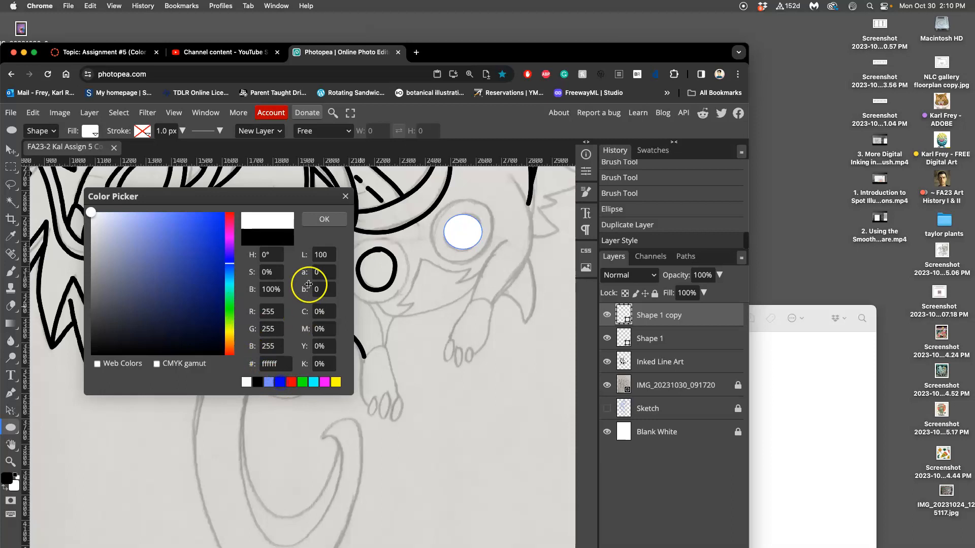
pyautogui.click(323, 221)
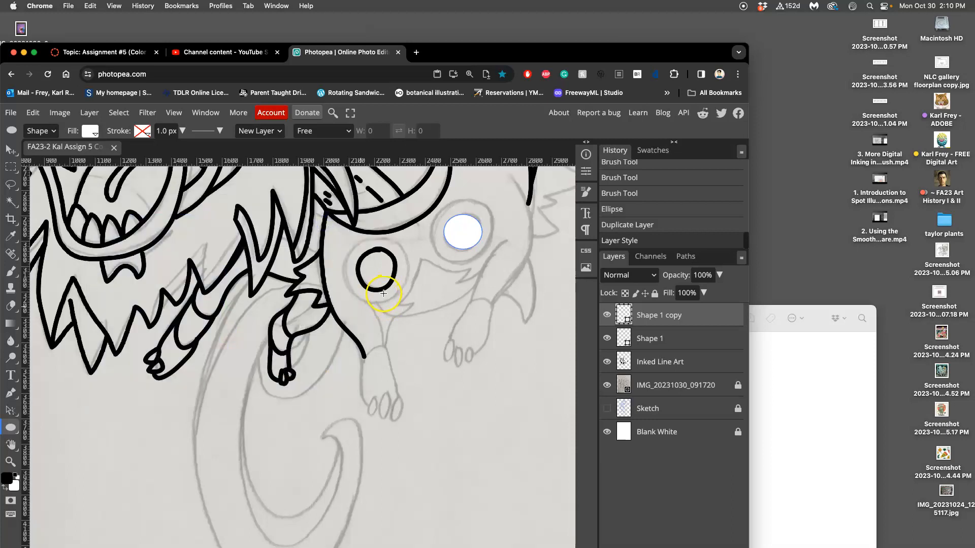
# Scale the white ellipse down from its centre to about 80% so a black outline surrounds it
pyautogui.press('alt+super+t')
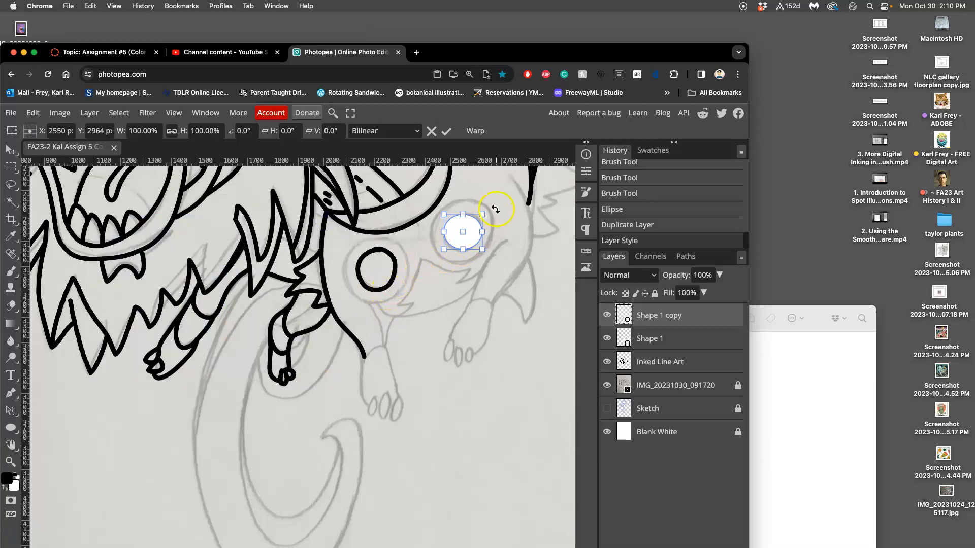
pyautogui.moveTo(483, 214); pyautogui.dragTo(479, 218)
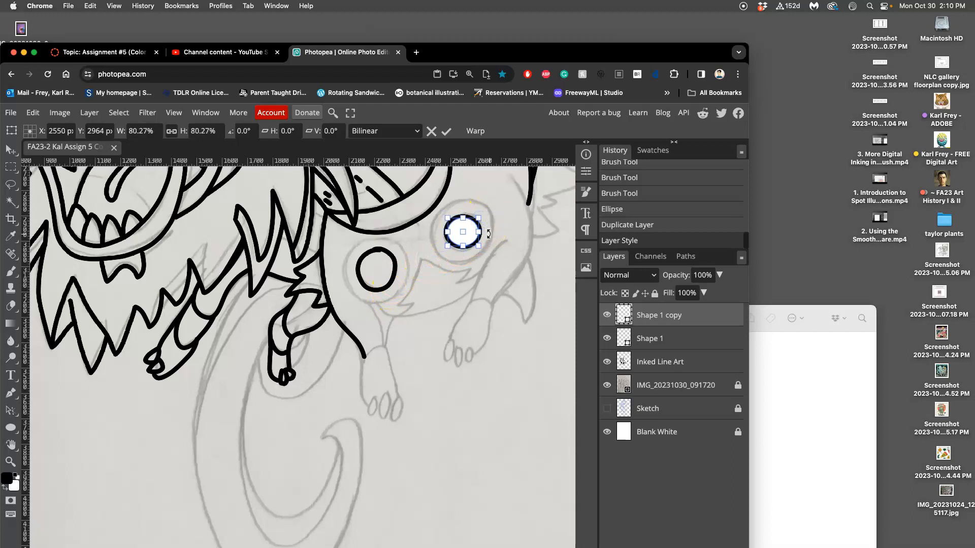
pyautogui.press('Return')
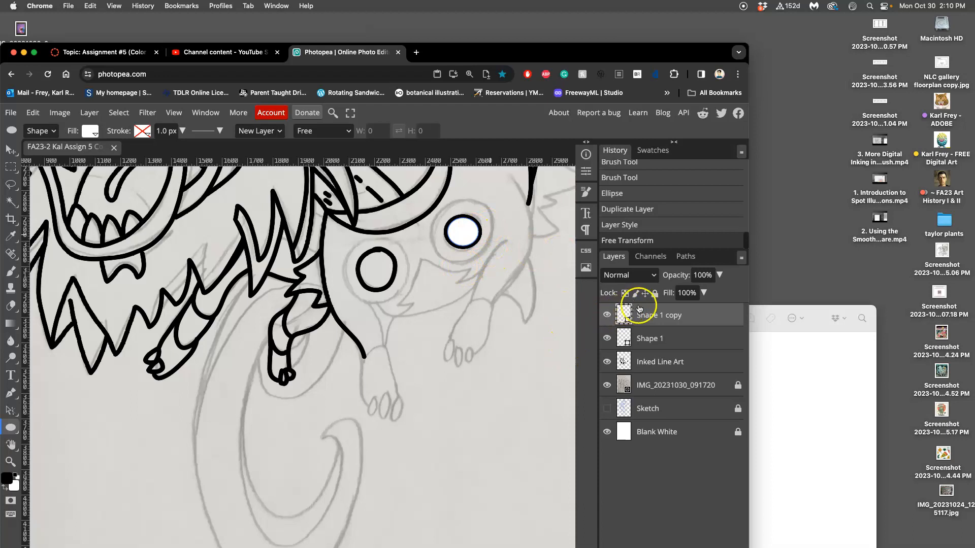
# Rasterize the Shape 1 and Shape 1 copy layers and merge them into one layer
pyautogui.click(686, 339)
pyautogui.rightClick(686, 340)
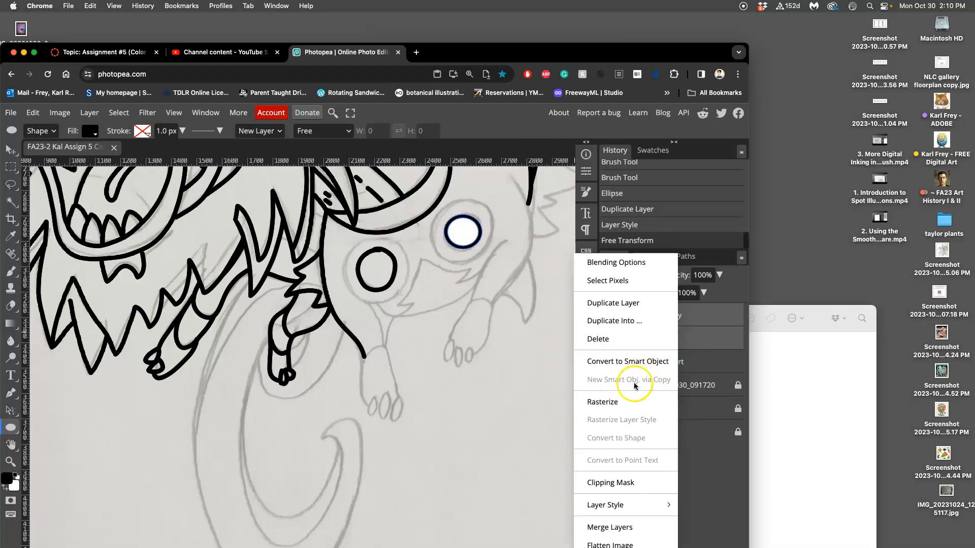
pyautogui.click(604, 401)
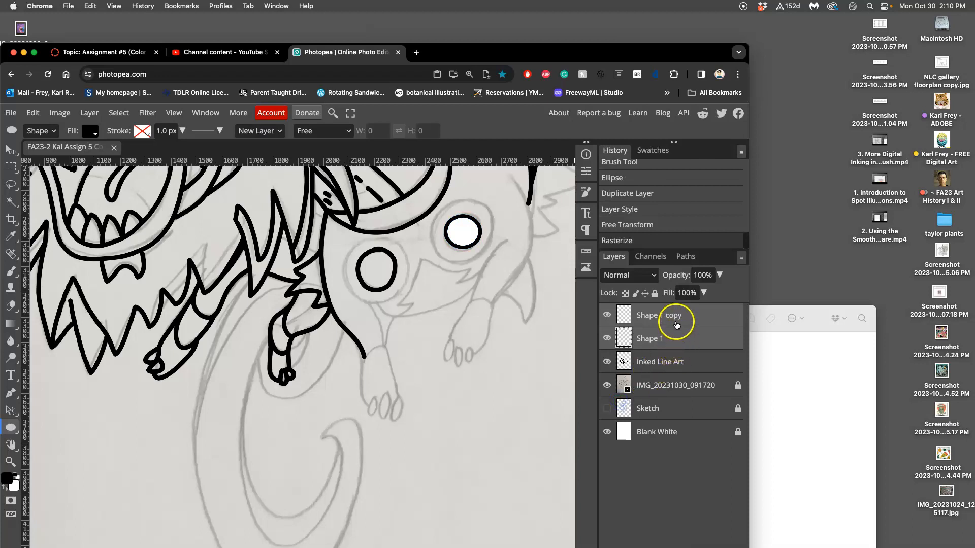
pyautogui.press('super+e')
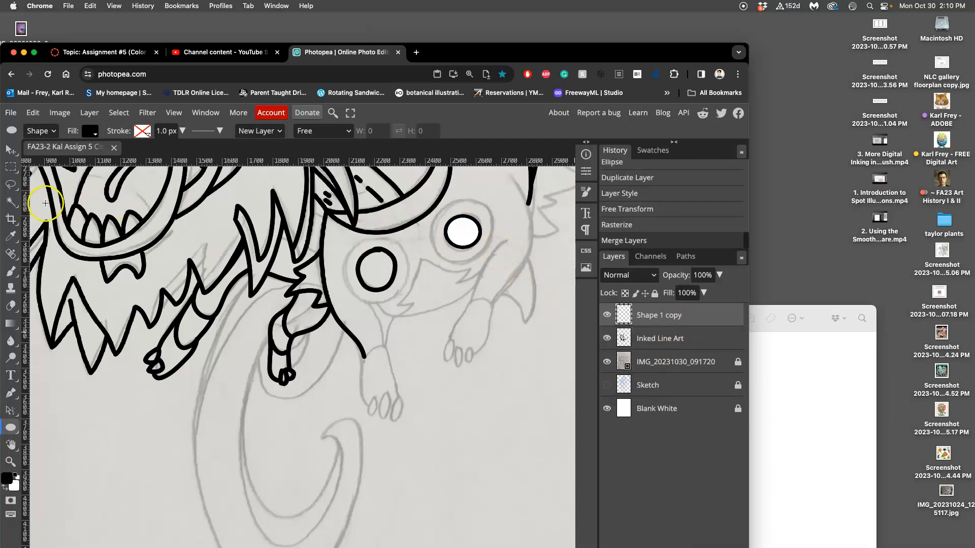
# Clear the white centre of the merged ellipse using the Magic Wand, and deselect
pyautogui.click(11, 202)
pyautogui.click(462, 234)
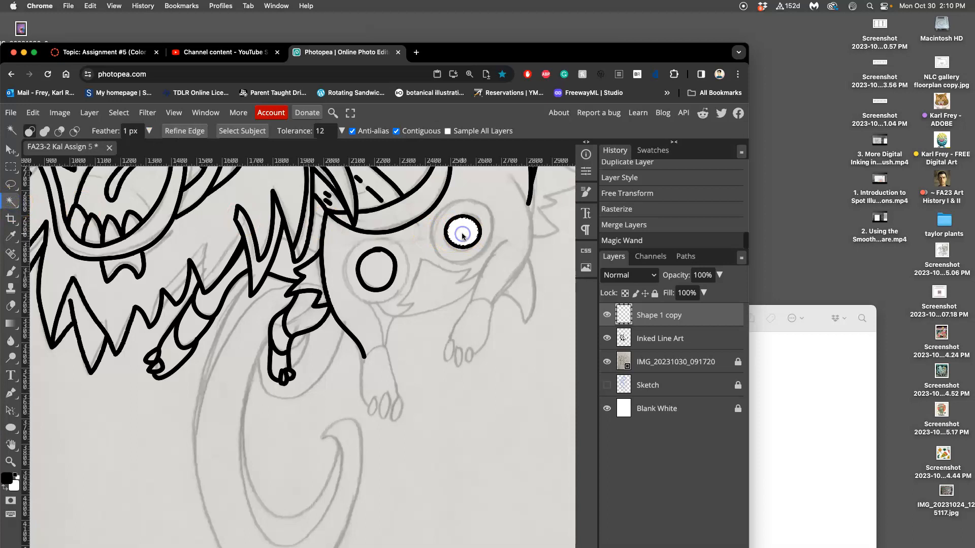
pyautogui.press('Delete')
pyautogui.click(501, 250)
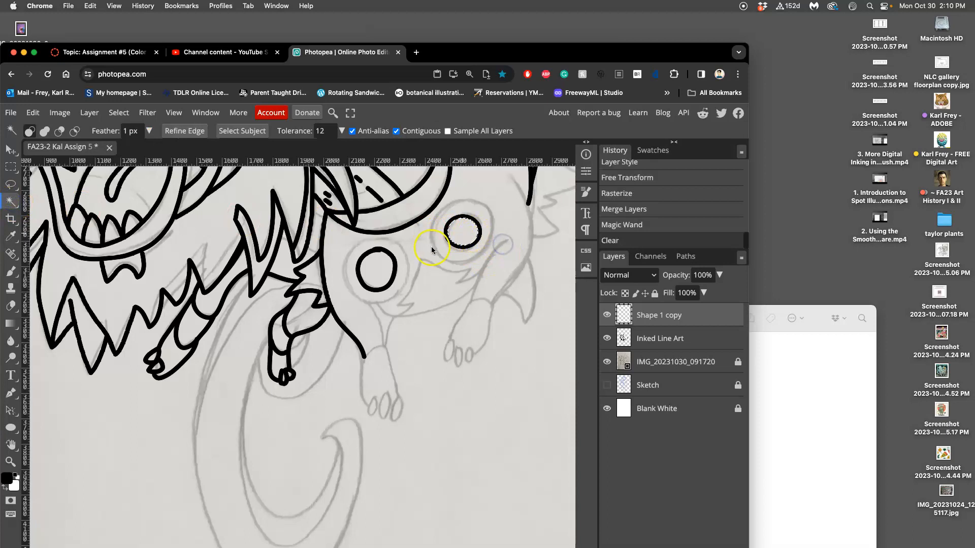
pyautogui.click(10, 185)
pyautogui.click(475, 271)
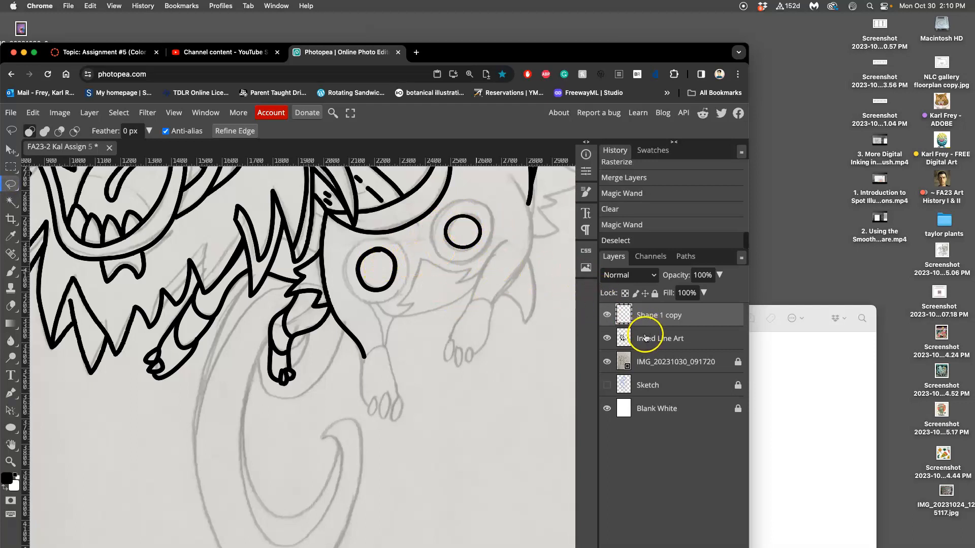
# Duplicate the eye ring layer and use Free Transform to fit the copy over the inner circle of the left eye
pyautogui.press('super+j')
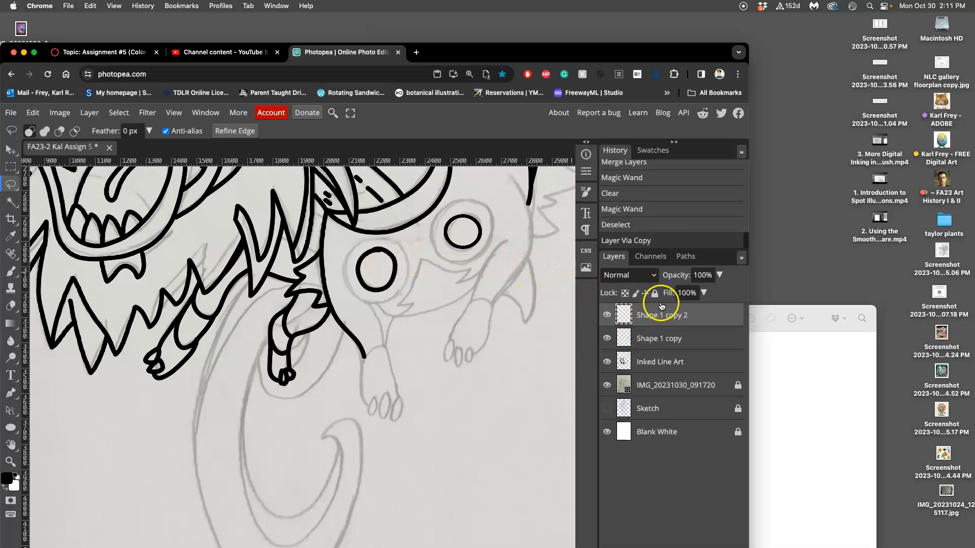
pyautogui.press('super+t')
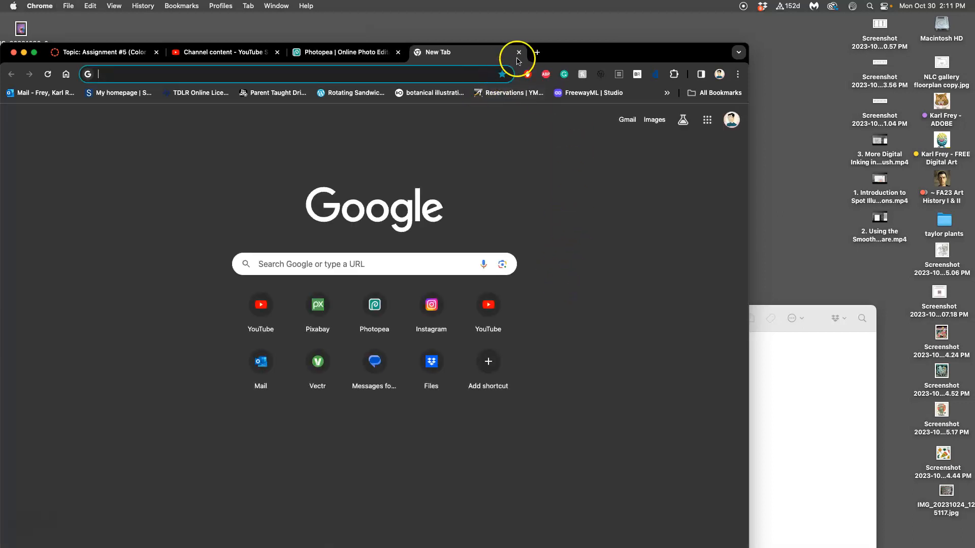
pyautogui.click(518, 54)
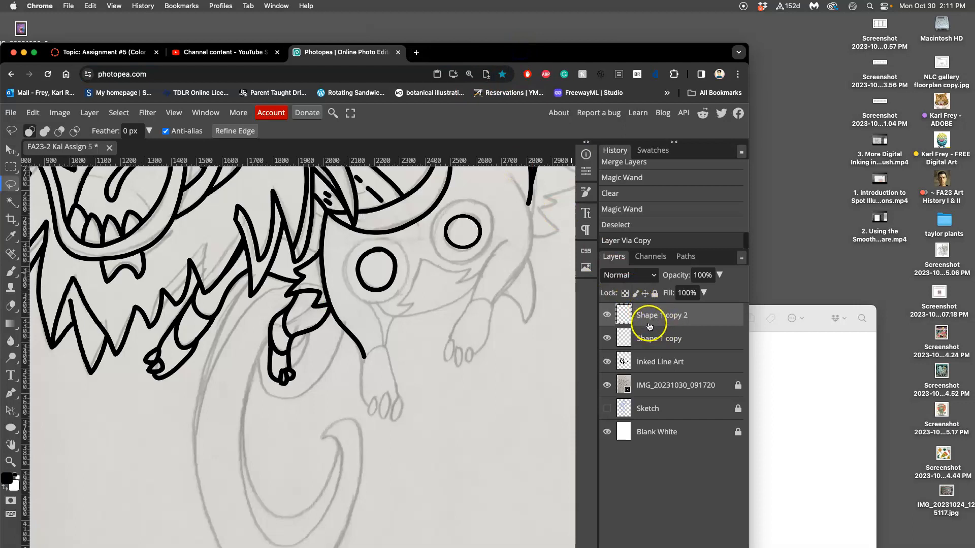
pyautogui.hotkey('ctrl', 'alt', 't')
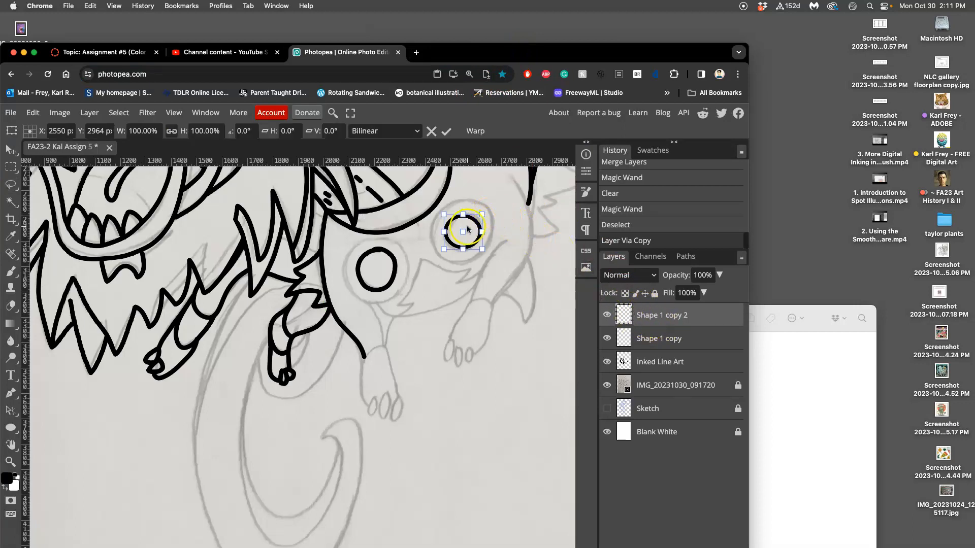
pyautogui.rightClick(472, 225)
pyautogui.click(510, 421)
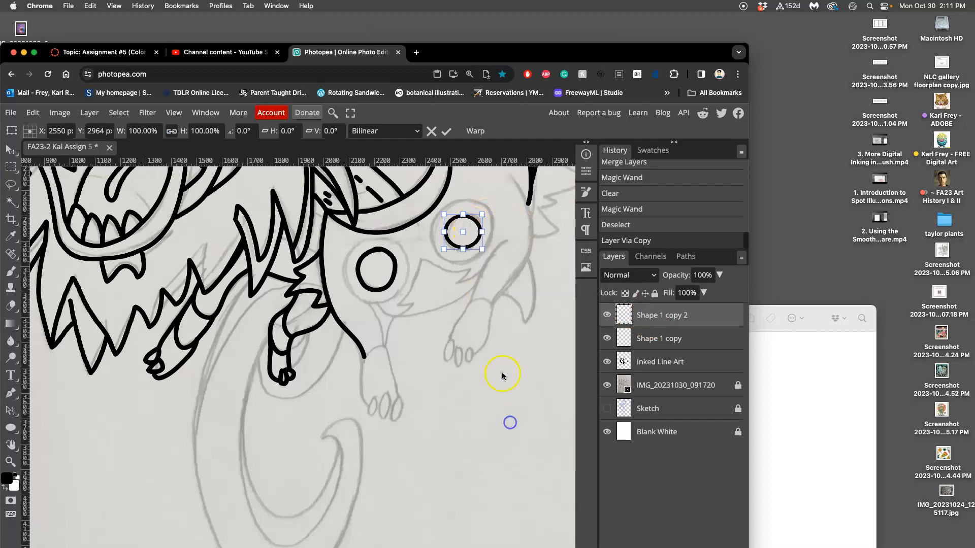
pyautogui.moveTo(467, 232); pyautogui.dragTo(391, 244)
pyautogui.press('Return')
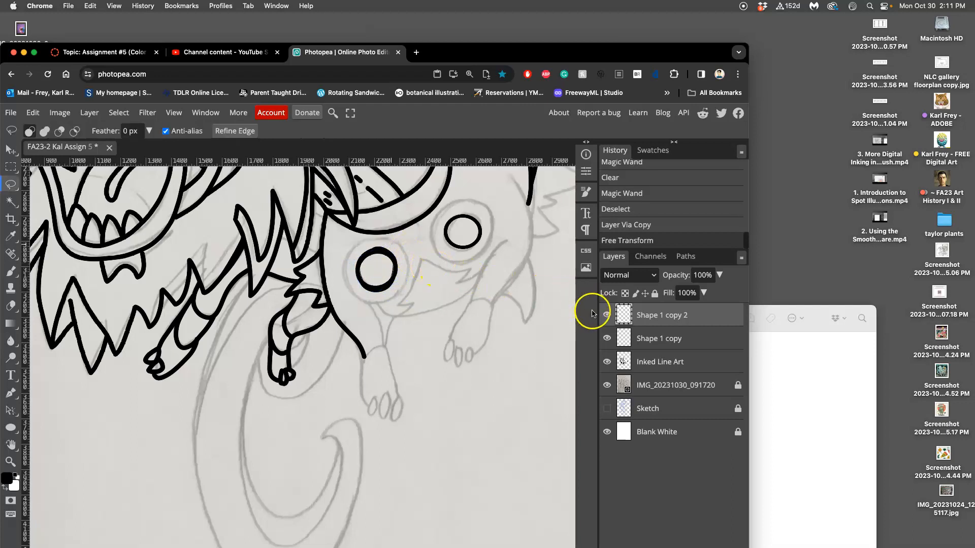
# Lasso the hand-brushed left eye ring on the Inked Line Art layer, delete it and deselect
pyautogui.click(654, 361)
pyautogui.click(11, 182)
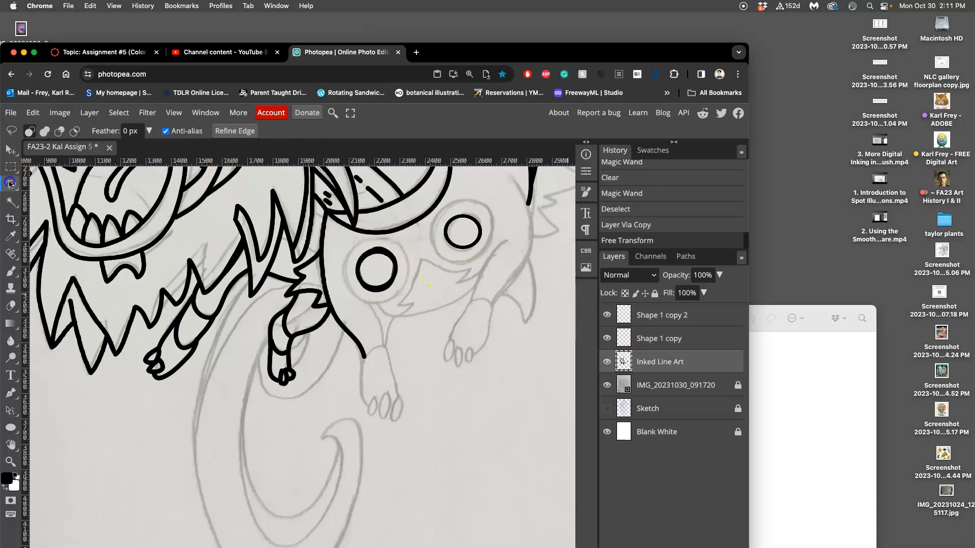
pyautogui.moveTo(350, 286)
pyautogui.mouseDown()
pyautogui.moveTo(367, 310)
pyautogui.moveTo(393, 304)
pyautogui.moveTo(398, 257)
pyautogui.mouseUp()
pyautogui.press('Delete')
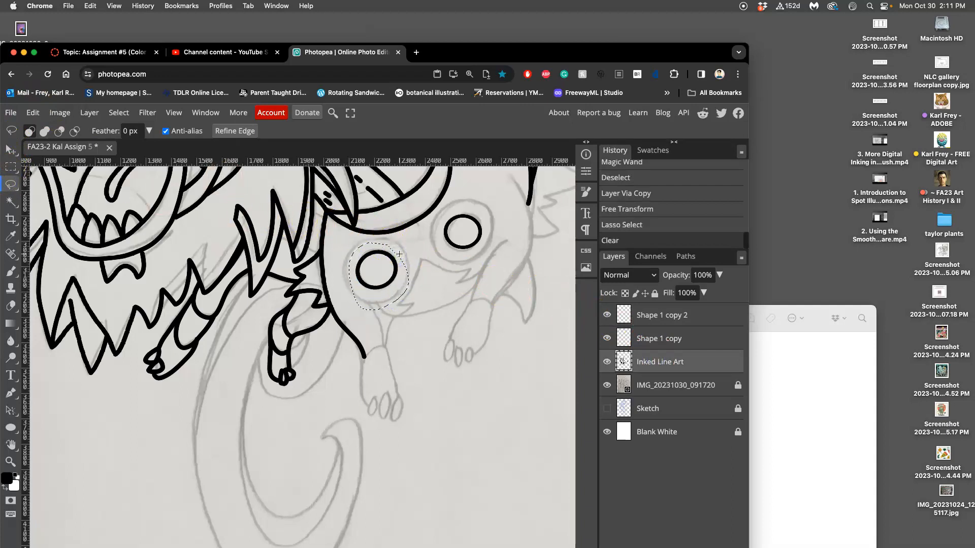
pyautogui.press('super+d')
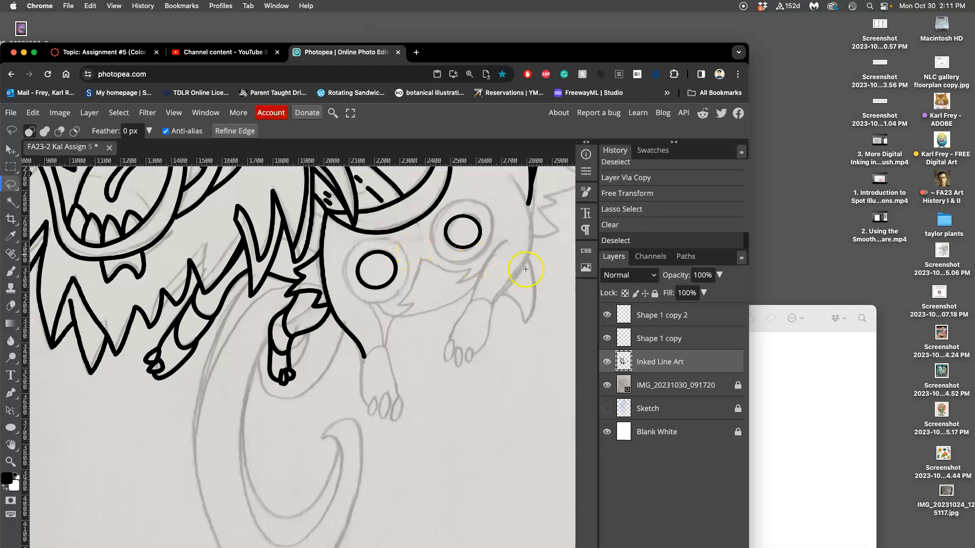
# Rotate the right eye's ring on the Shape 1 copy layer by about -33° and adjust its fit to the sketch
pyautogui.click(655, 338)
pyautogui.press('super+t')
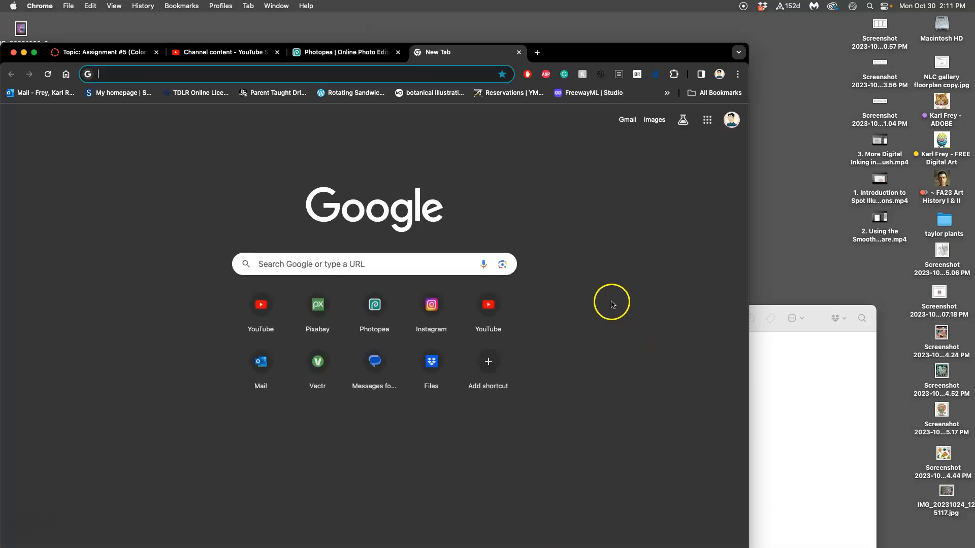
pyautogui.click(519, 52)
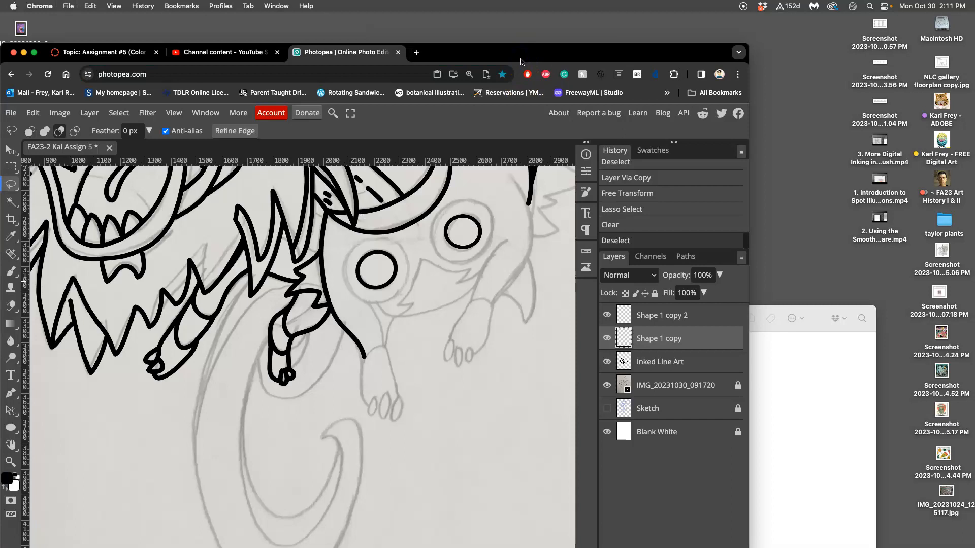
pyautogui.press('super+t')
pyautogui.moveTo(494, 211); pyautogui.dragTo(480, 197)
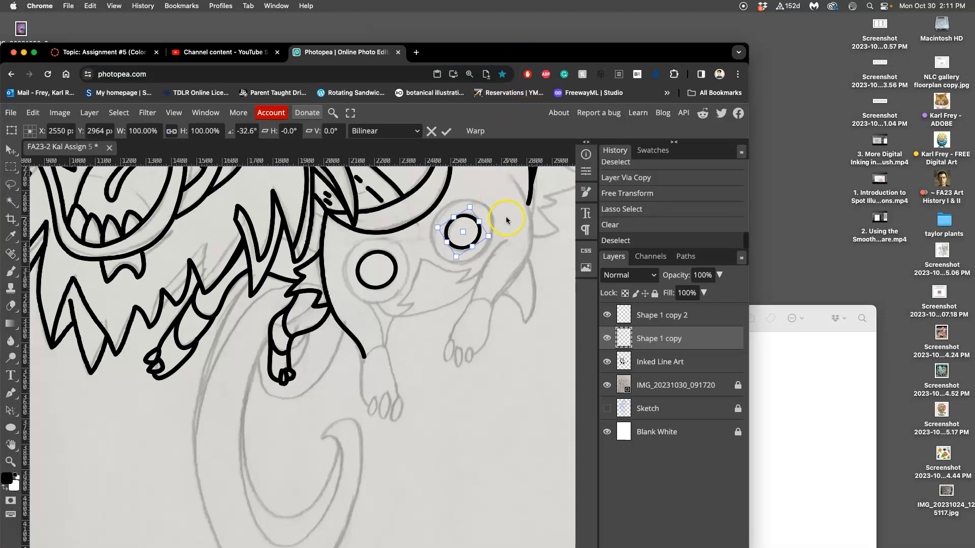
pyautogui.moveTo(479, 230); pyautogui.dragTo(481, 230)
pyautogui.press('Return')
pyautogui.press('l')
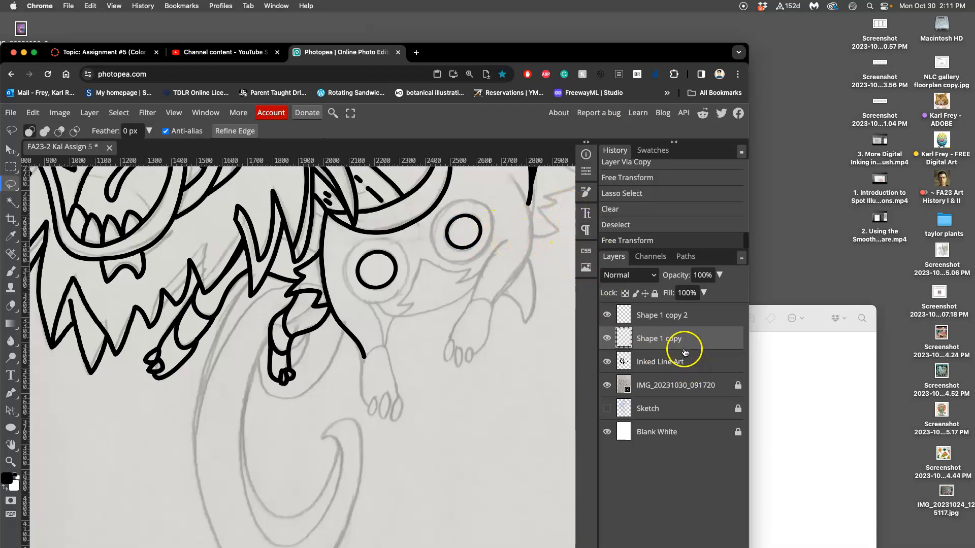
# Enlarge the right eye's ring on the Shape 1 copy layer slightly with Free Transform to match the sketched eye
pyautogui.press('super+t')
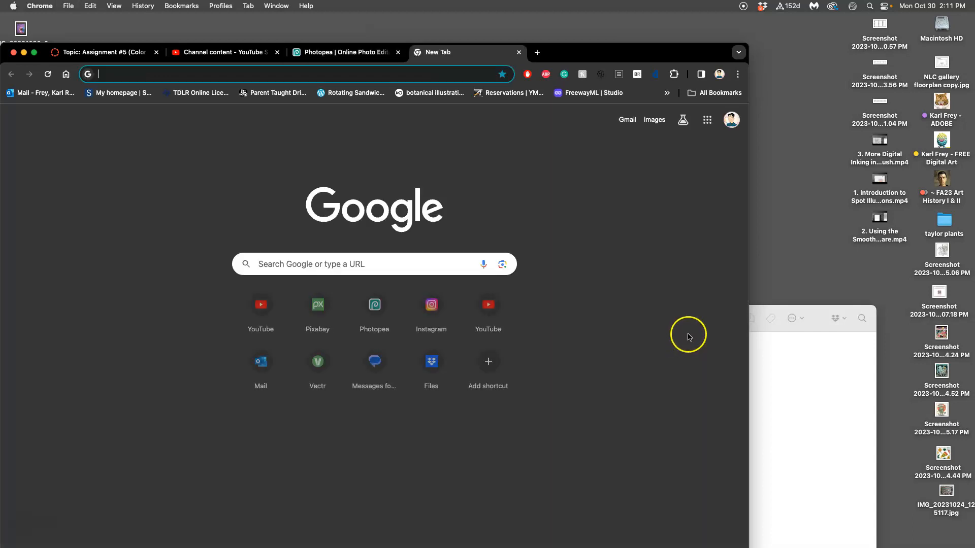
pyautogui.click(520, 52)
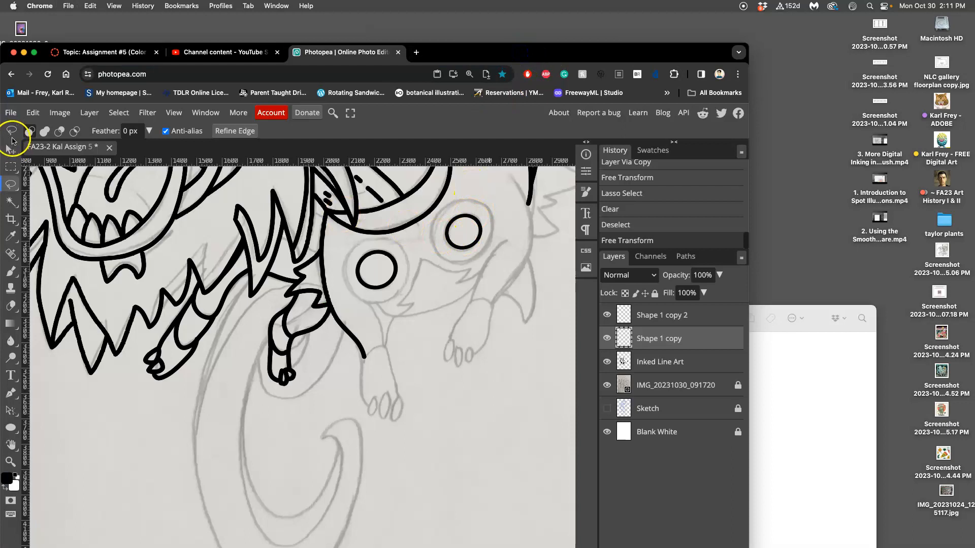
pyautogui.click(705, 344)
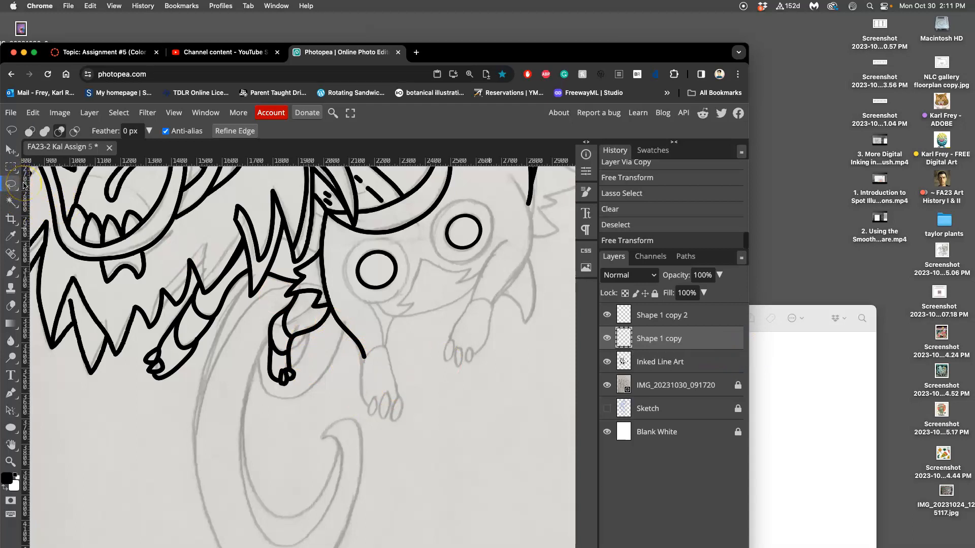
pyautogui.press('alt+super+t')
pyautogui.moveTo(446, 250); pyautogui.dragTo(484, 224)
pyautogui.press('Return')
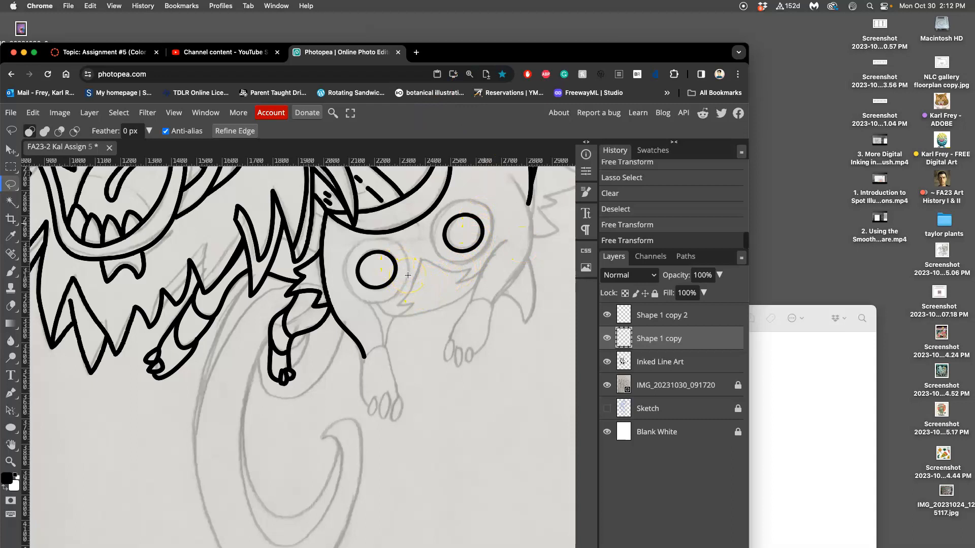
# Duplicate the right eye's ring layer and use Free Transform to enlarge and slightly rotate the copy into an outer ring around that eye
pyautogui.press('super+j')
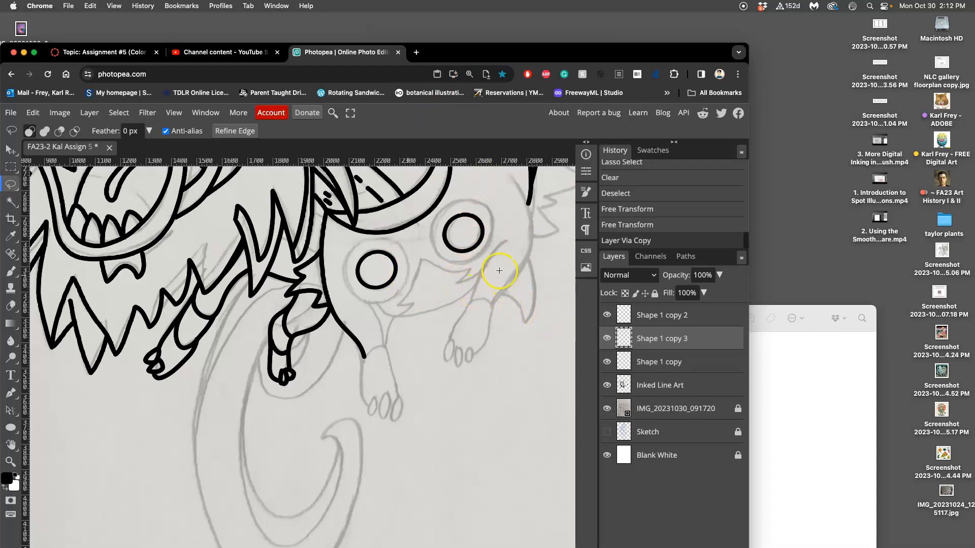
pyautogui.click(10, 148)
pyautogui.press('super+t')
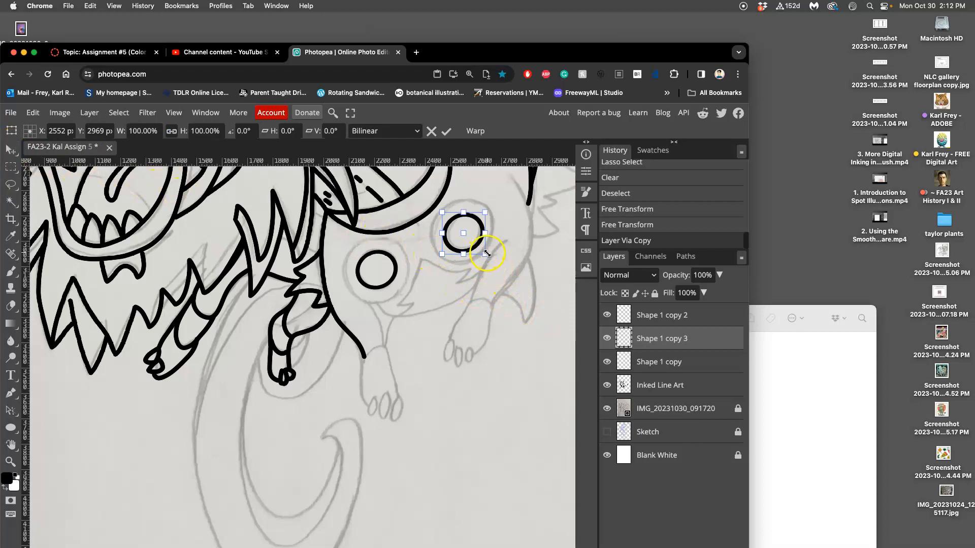
pyautogui.moveTo(485, 254); pyautogui.dragTo(499, 266)
pyautogui.moveTo(426, 196); pyautogui.dragTo(428, 201)
pyautogui.moveTo(506, 197); pyautogui.dragTo(503, 191)
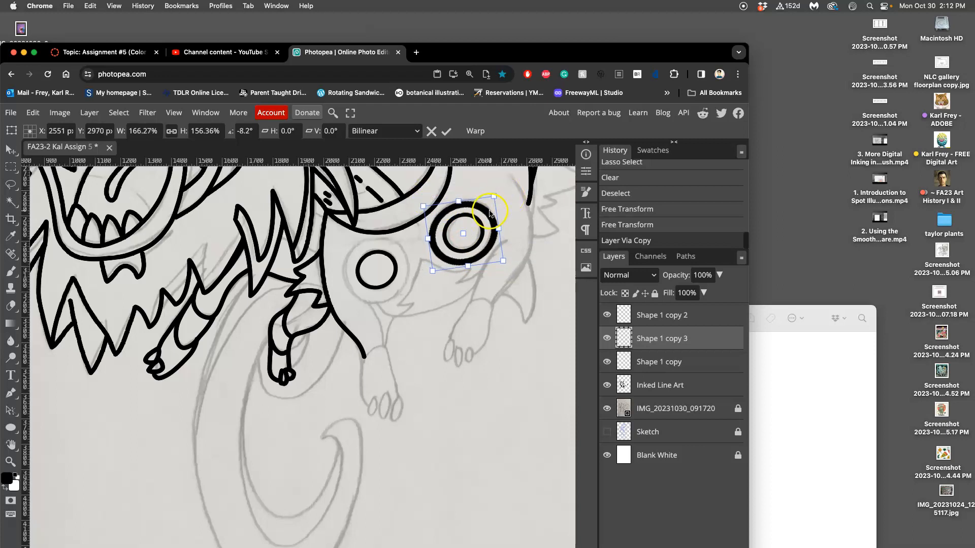
pyautogui.doubleClick(489, 212)
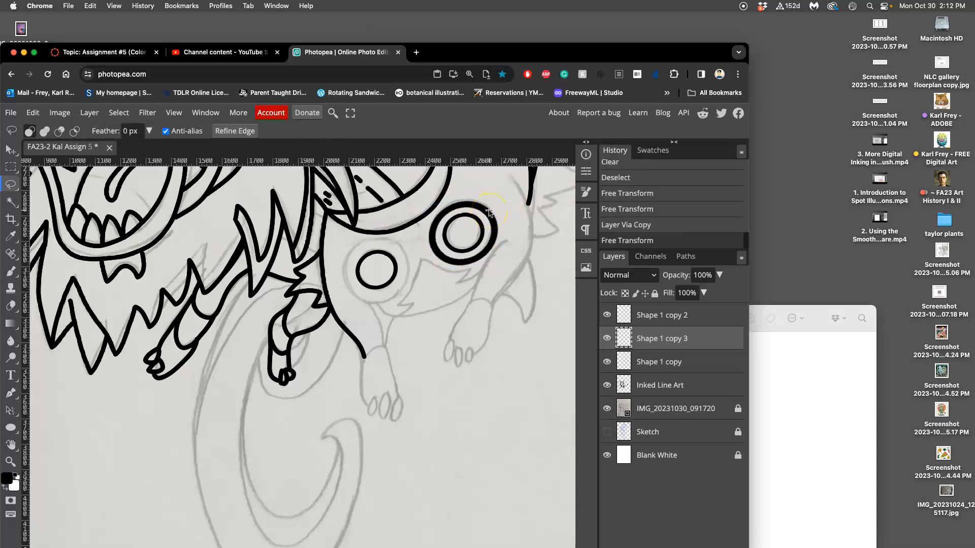
# Duplicate the right eye's outer ring and move the copy over the left eye
pyautogui.press('super+j')
pyautogui.click(10, 149)
pyautogui.moveTo(486, 214); pyautogui.dragTo(400, 250)
pyautogui.press('super+t')
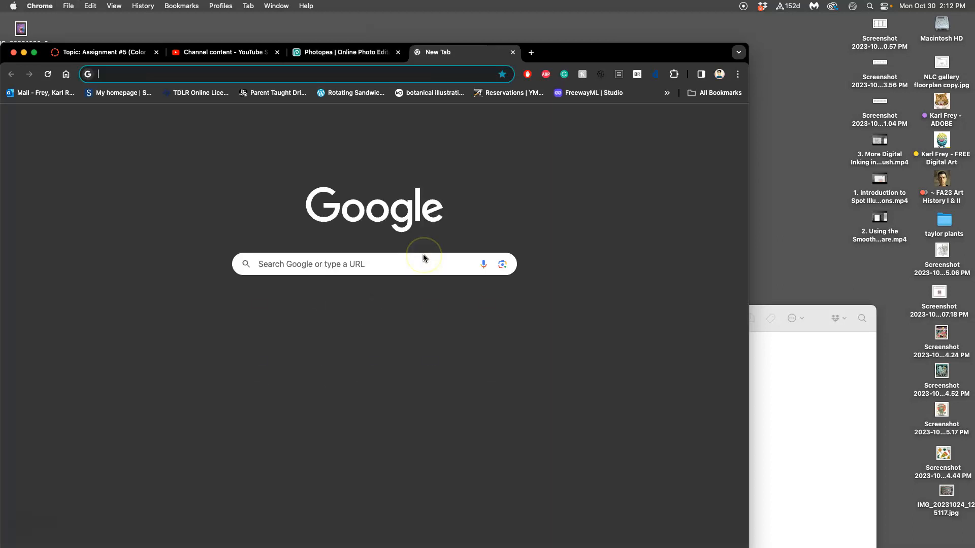
pyautogui.click(518, 53)
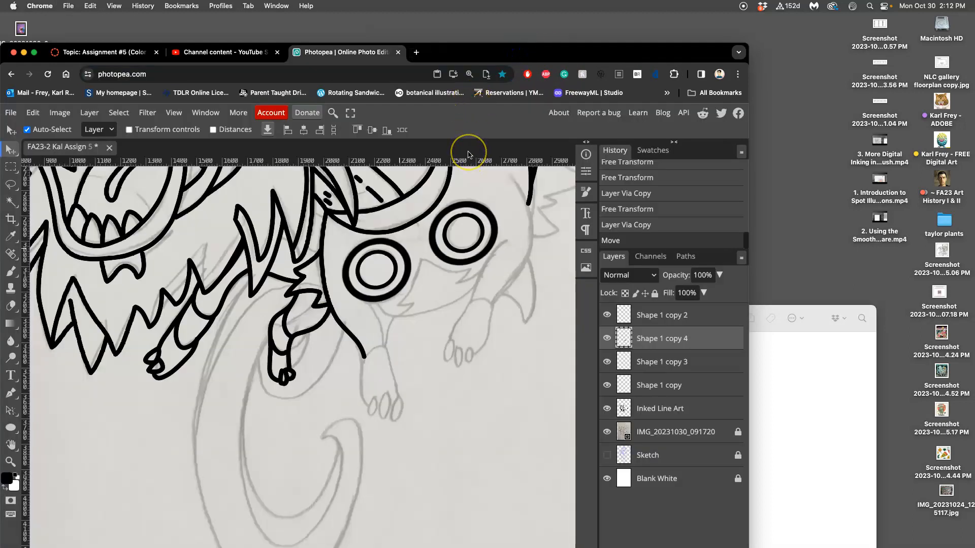
# Adjust the left eye's outer ring on the Shape 1 copy 4 layer with Free Transform to fit the sketched eye
pyautogui.press('alt+super+t')
pyautogui.click(618, 322)
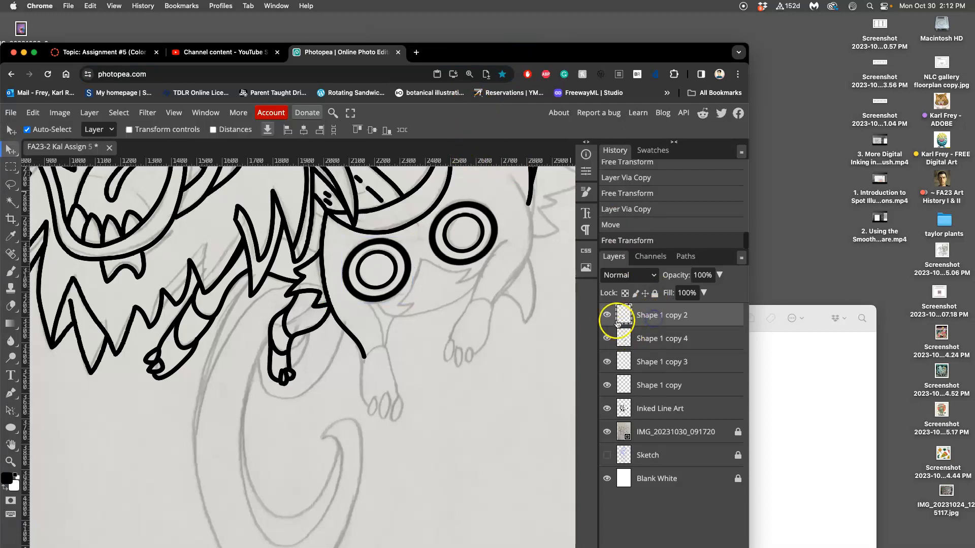
pyautogui.click(646, 338)
pyautogui.press('alt+super+t')
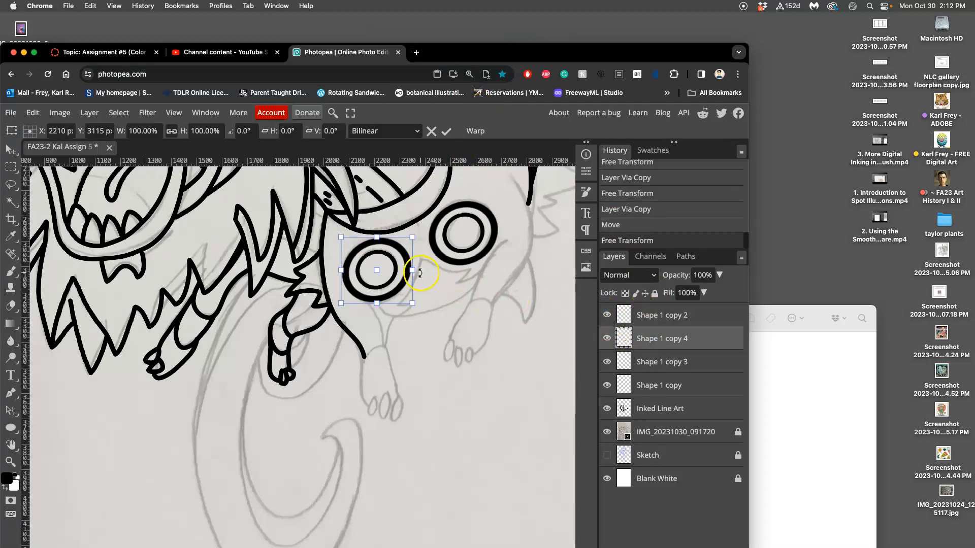
pyautogui.moveTo(422, 303); pyautogui.dragTo(420, 307)
pyautogui.moveTo(342, 235); pyautogui.dragTo(341, 234)
pyautogui.press('Return')
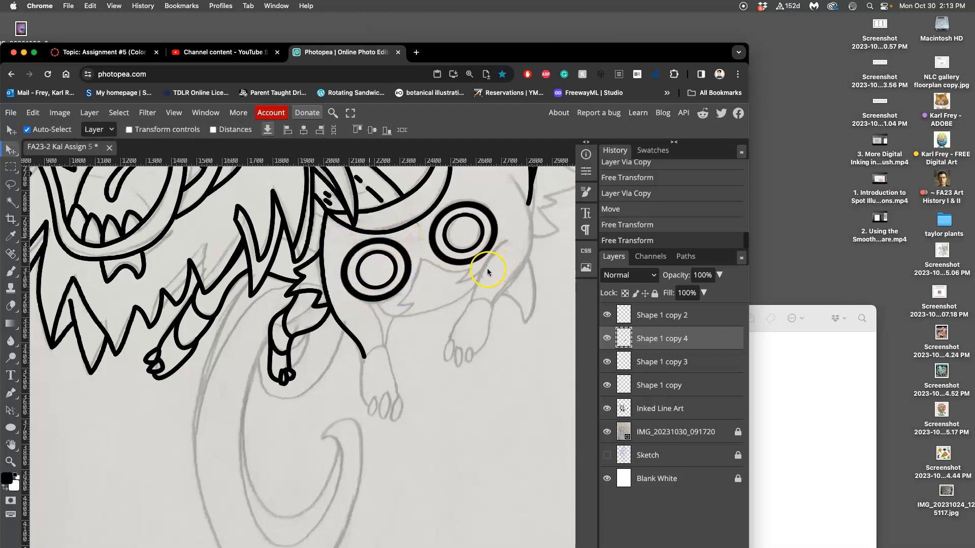
# Brush the two jagged face lines that run down from the point between the small creature's eyes
pyautogui.scroll(-5, 487, 272)
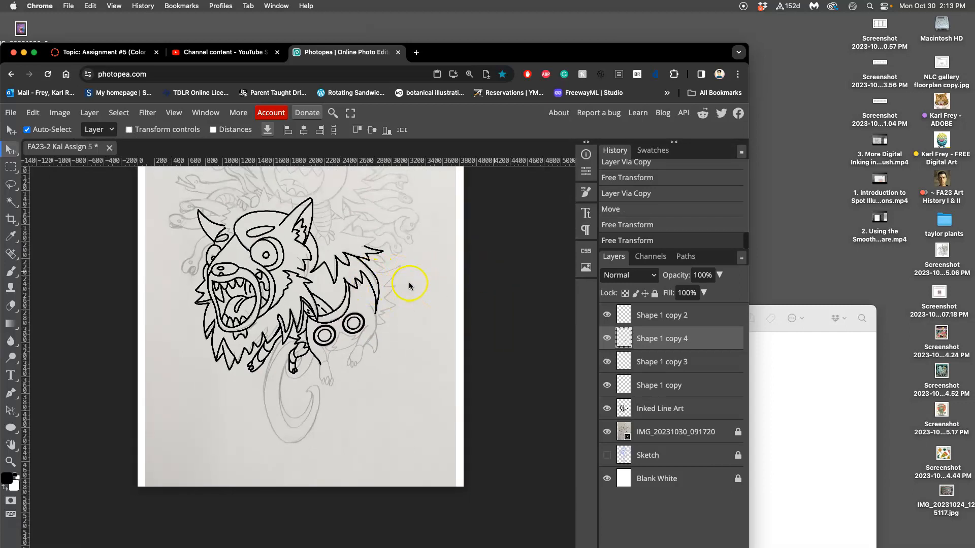
pyautogui.scroll(4, 409, 279)
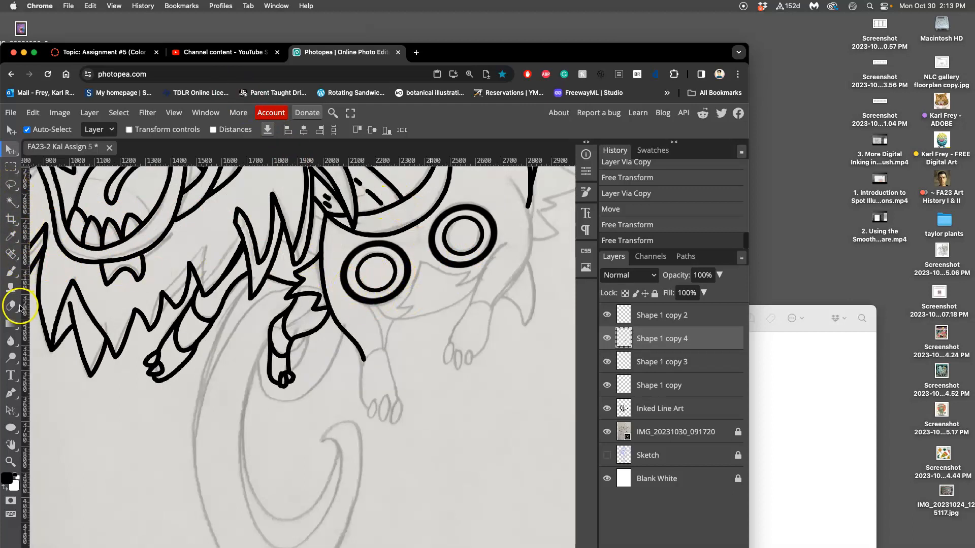
pyautogui.click(11, 272)
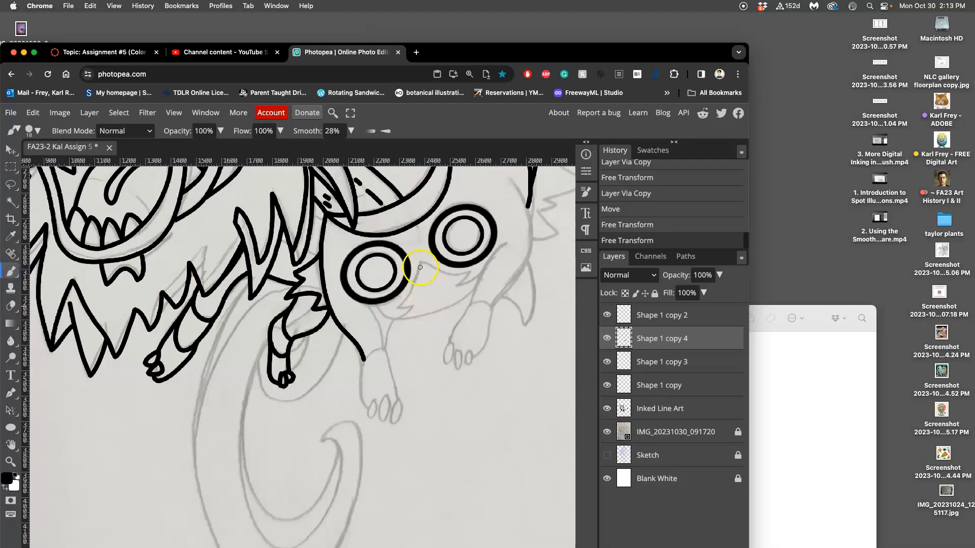
pyautogui.moveTo(421, 261)
pyautogui.mouseDown()
pyautogui.moveTo(420, 279)
pyautogui.moveTo(392, 312)
pyautogui.moveTo(412, 310)
pyautogui.moveTo(398, 320)
pyautogui.mouseUp()
pyautogui.moveTo(425, 265)
pyautogui.mouseDown()
pyautogui.moveTo(473, 277)
pyautogui.moveTo(452, 293)
pyautogui.moveTo(480, 280)
pyautogui.mouseUp()
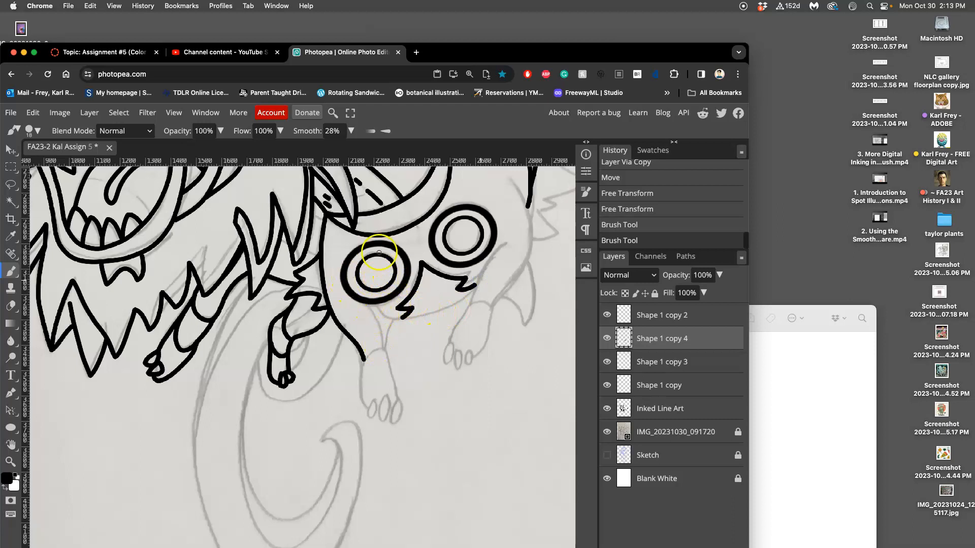
# Ink the inner and outer outlines of the small creature's right leg from beside the right eye down to the paw
pyautogui.scroll(8, 370, 294)
pyautogui.hscroll(-3, 371, 294)
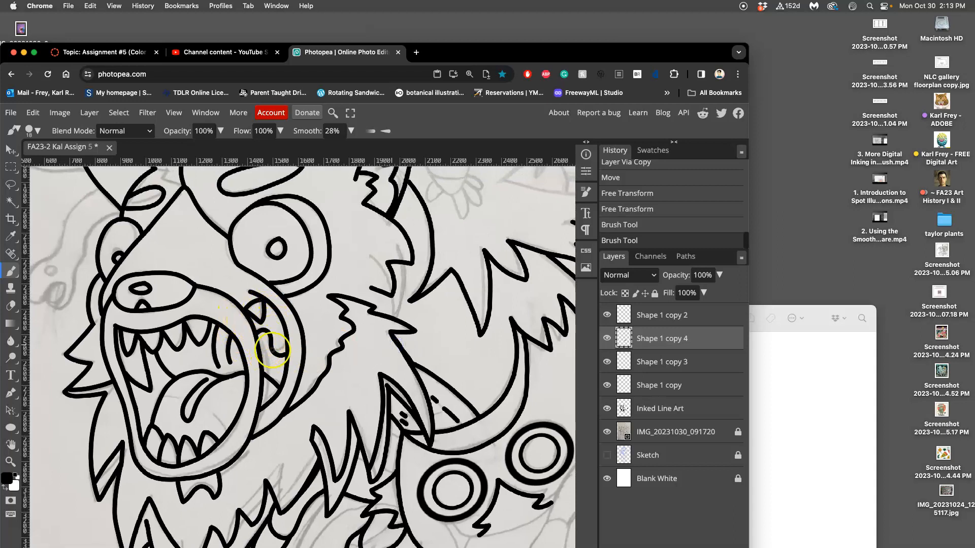
pyautogui.scroll(-8, 356, 244)
pyautogui.hscroll(6, 356, 244)
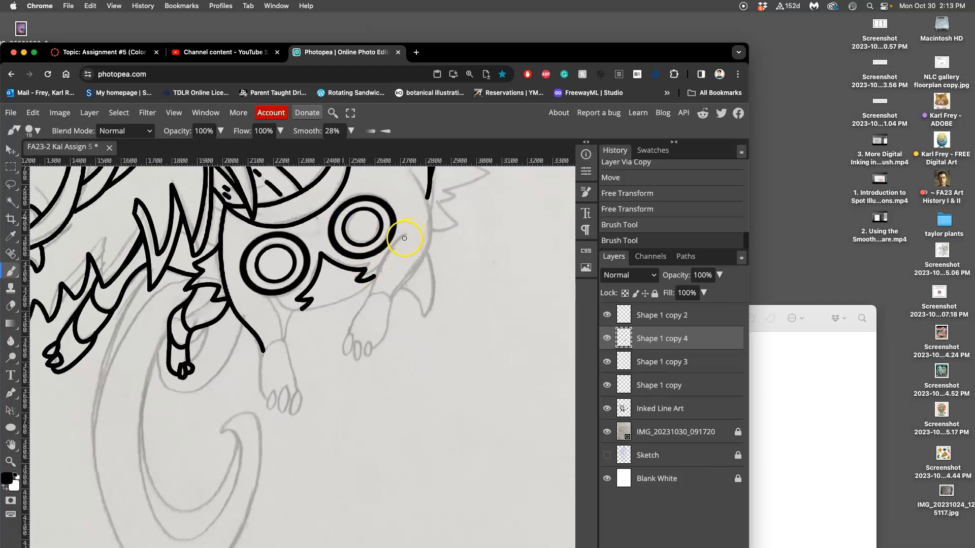
pyautogui.moveTo(406, 235); pyautogui.dragTo(345, 335)
pyautogui.scroll(5, 429, 217)
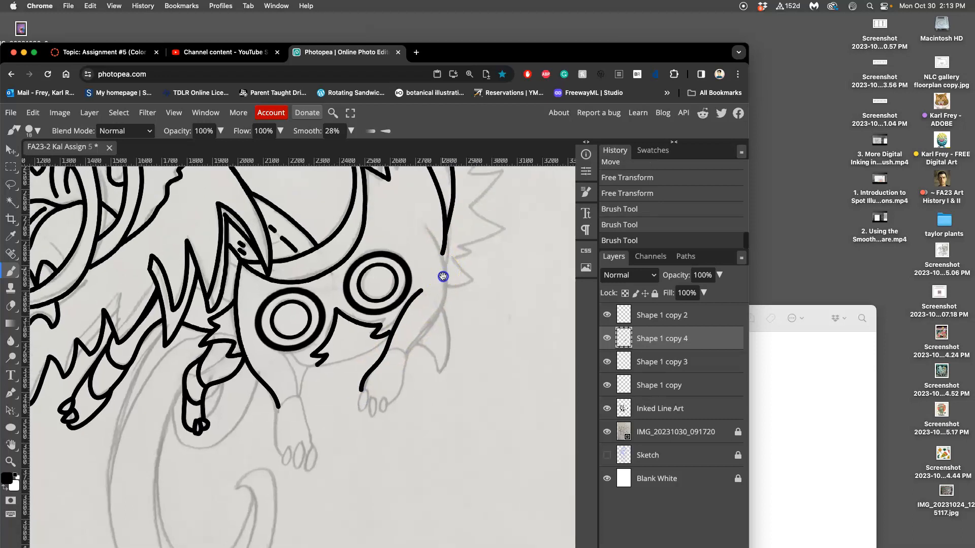
pyautogui.moveTo(428, 236)
pyautogui.mouseDown()
pyautogui.moveTo(446, 274)
pyautogui.moveTo(444, 309)
pyautogui.moveTo(404, 363)
pyautogui.moveTo(397, 404)
pyautogui.moveTo(385, 414)
pyautogui.moveTo(358, 388)
pyautogui.moveTo(365, 422)
pyautogui.mouseUp()
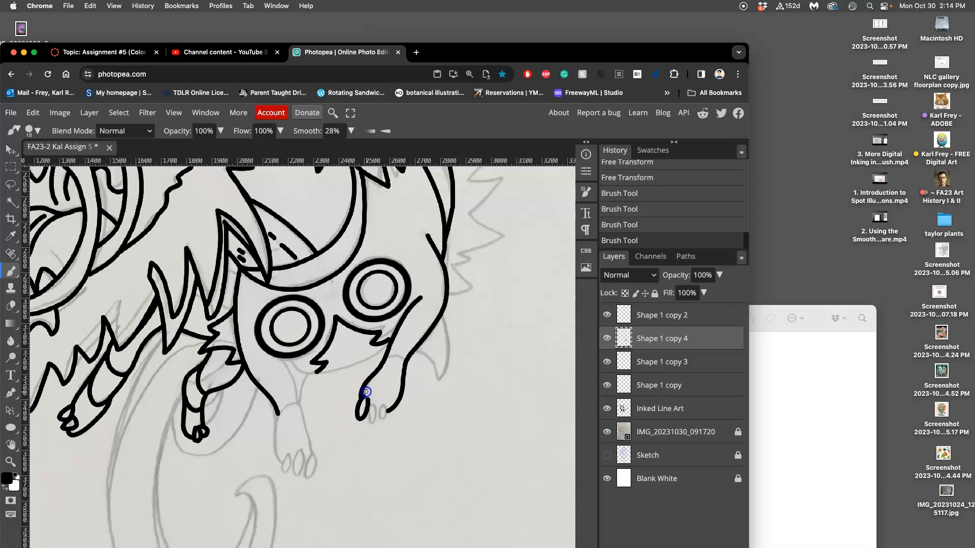
# Ink the oval toes at the end of the small creature's right leg
pyautogui.moveTo(358, 393); pyautogui.dragTo(357, 393)
pyautogui.moveTo(379, 416); pyautogui.dragTo(389, 418)
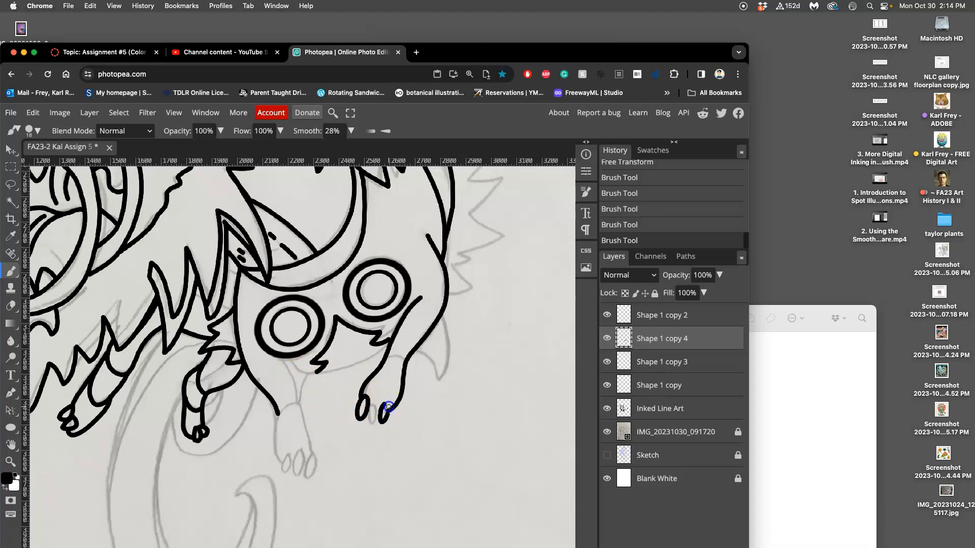
pyautogui.click(393, 456)
pyautogui.moveTo(367, 415)
pyautogui.mouseDown()
pyautogui.moveTo(369, 430)
pyautogui.moveTo(376, 424)
pyautogui.mouseUp()
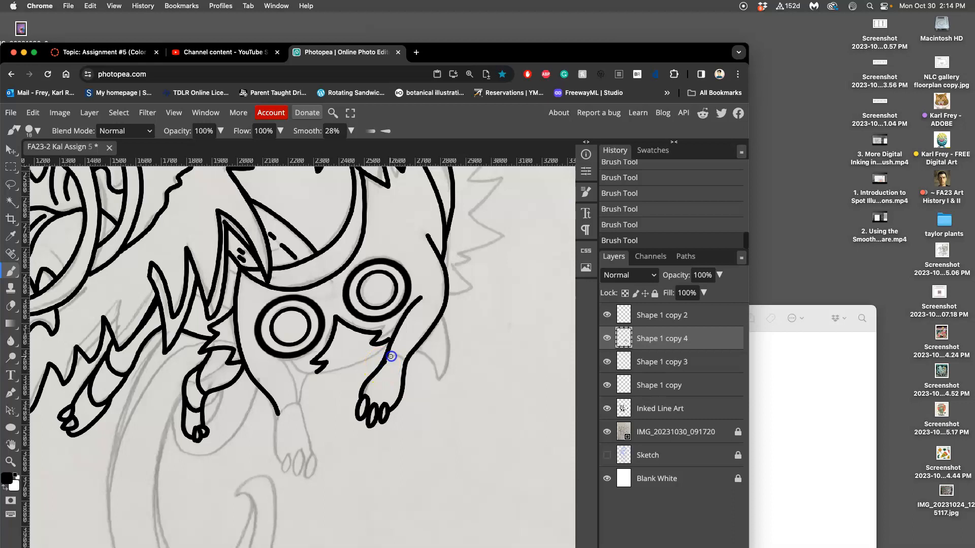
# Ink the curved wrist line across the right leg above its paw, undoing and redrawing the strokes that miss
pyautogui.moveTo(395, 355); pyautogui.dragTo(402, 357)
pyautogui.hotkey('ctrl', 'z')
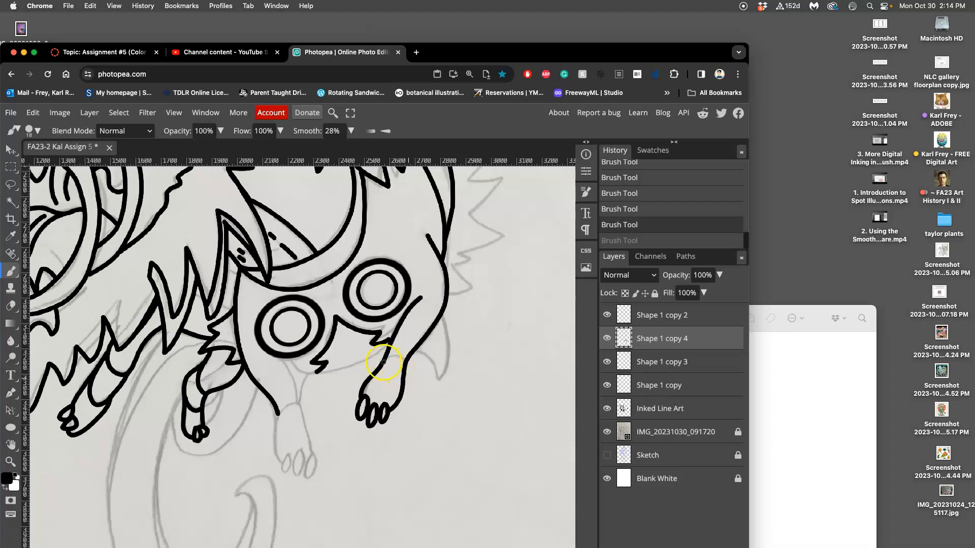
pyautogui.moveTo(387, 359); pyautogui.dragTo(401, 358)
pyautogui.moveTo(406, 379)
pyautogui.mouseDown()
pyautogui.moveTo(388, 360)
pyautogui.moveTo(401, 357)
pyautogui.mouseUp()
pyautogui.press('super+z')
pyautogui.moveTo(405, 376); pyautogui.dragTo(405, 379)
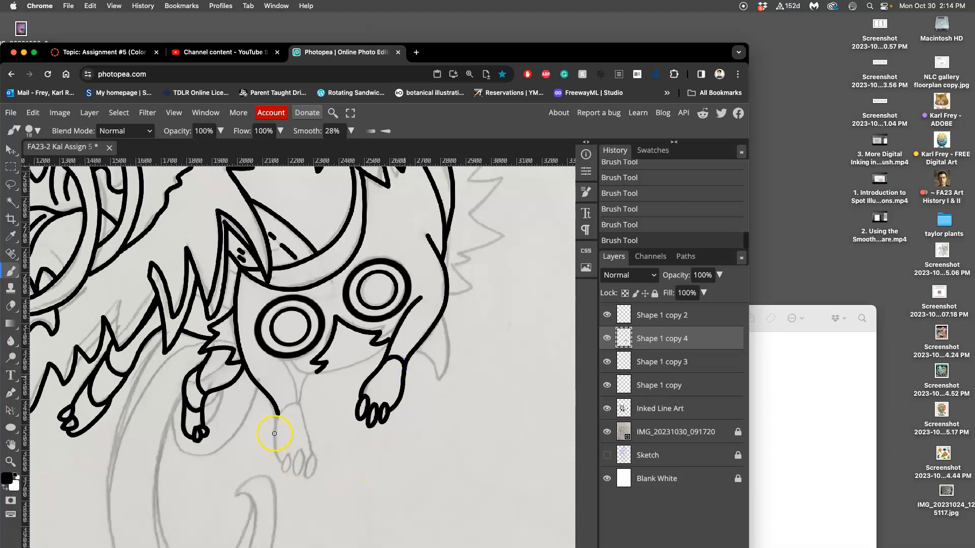
# Ink the left leg's rounded paw and its three oval toes, redrawing the last toe
pyautogui.moveTo(280, 410)
pyautogui.mouseDown()
pyautogui.moveTo(306, 409)
pyautogui.moveTo(313, 455)
pyautogui.mouseUp()
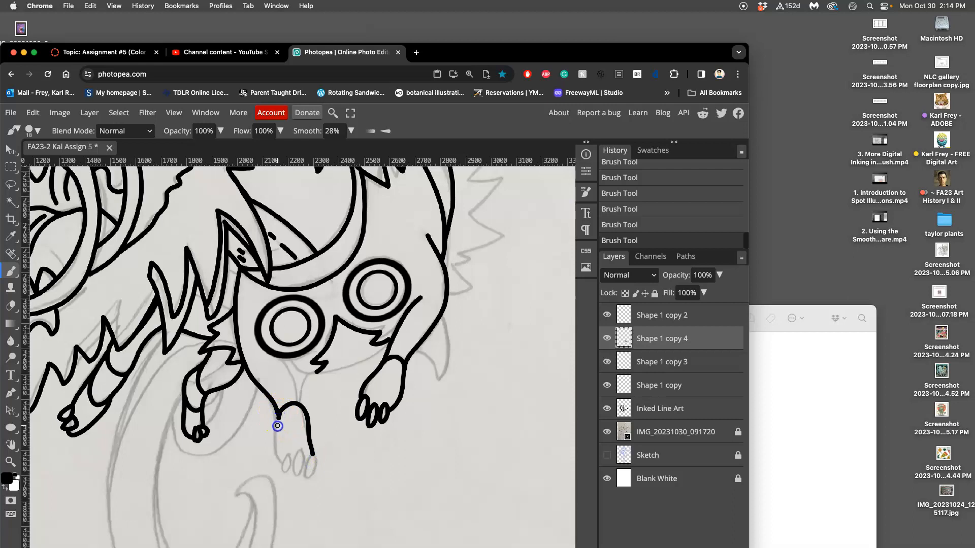
pyautogui.hotkey('ctrl', 'z')
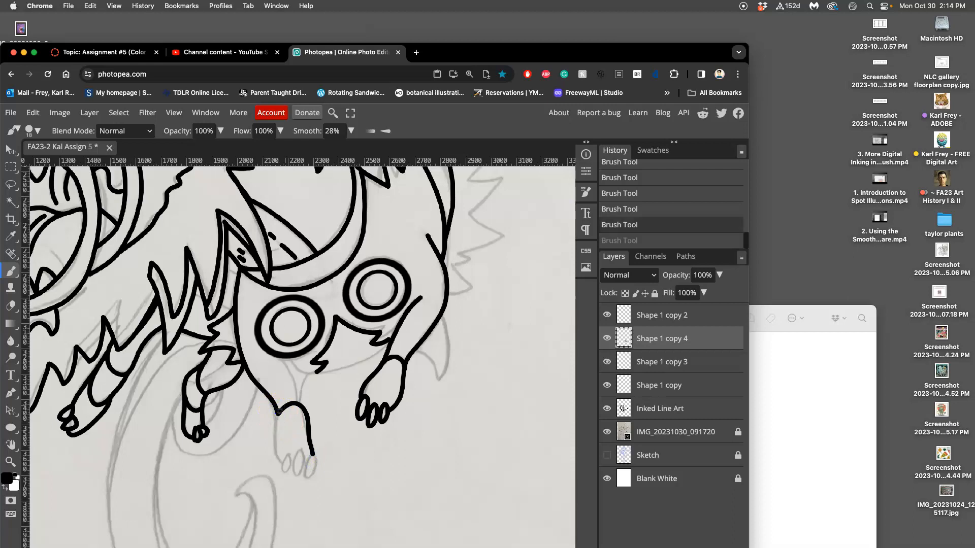
pyautogui.moveTo(277, 415)
pyautogui.mouseDown()
pyautogui.moveTo(279, 479)
pyautogui.moveTo(291, 455)
pyautogui.mouseUp()
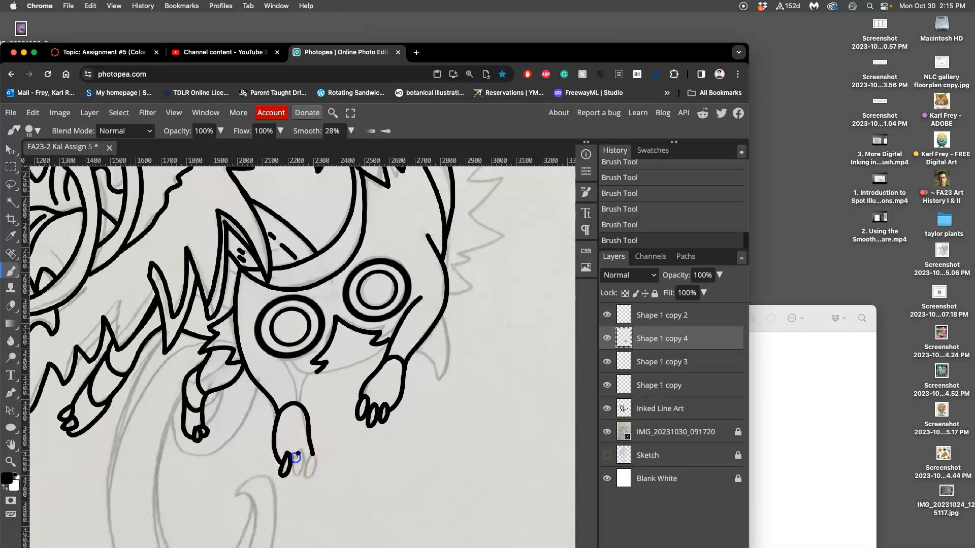
pyautogui.moveTo(293, 466); pyautogui.dragTo(296, 484)
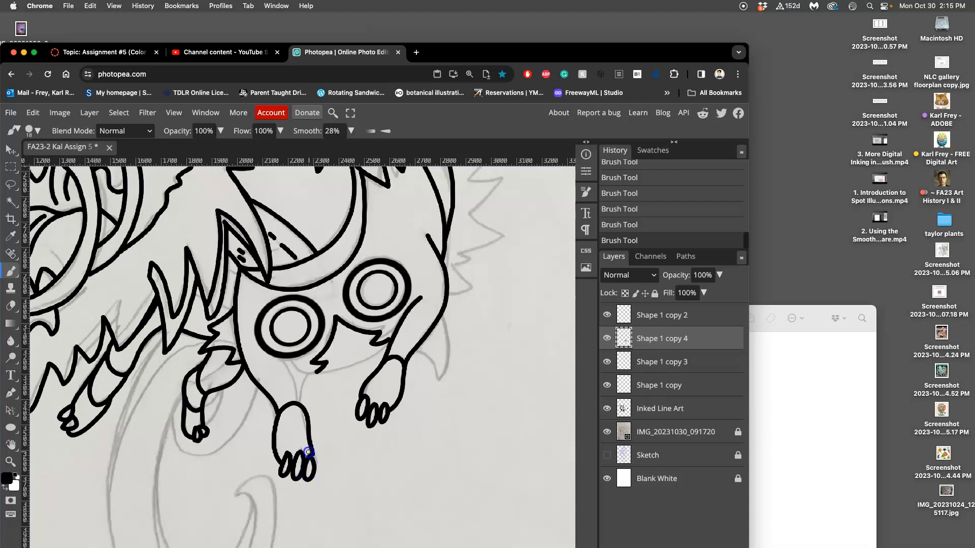
pyautogui.press('super+z')
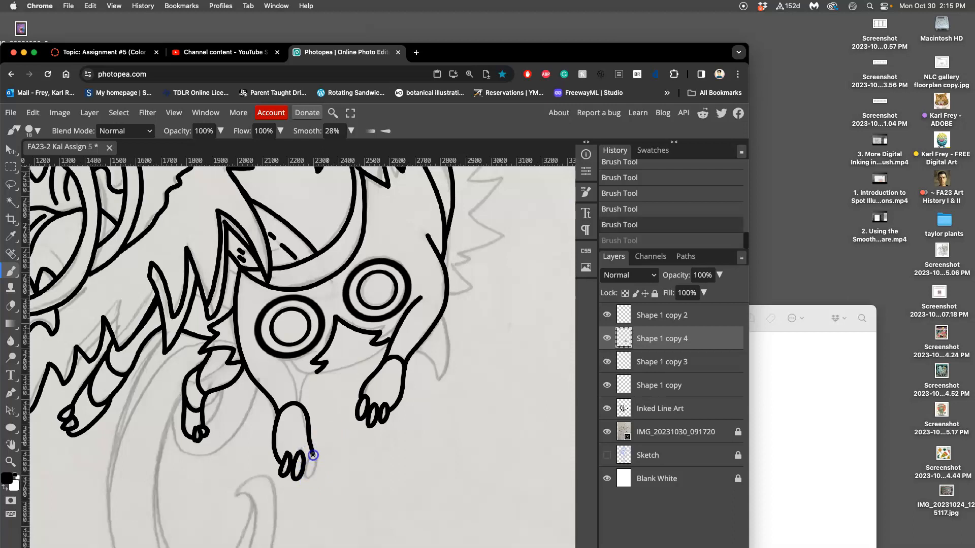
pyautogui.moveTo(306, 465)
pyautogui.mouseDown()
pyautogui.moveTo(314, 483)
pyautogui.moveTo(310, 453)
pyautogui.mouseUp()
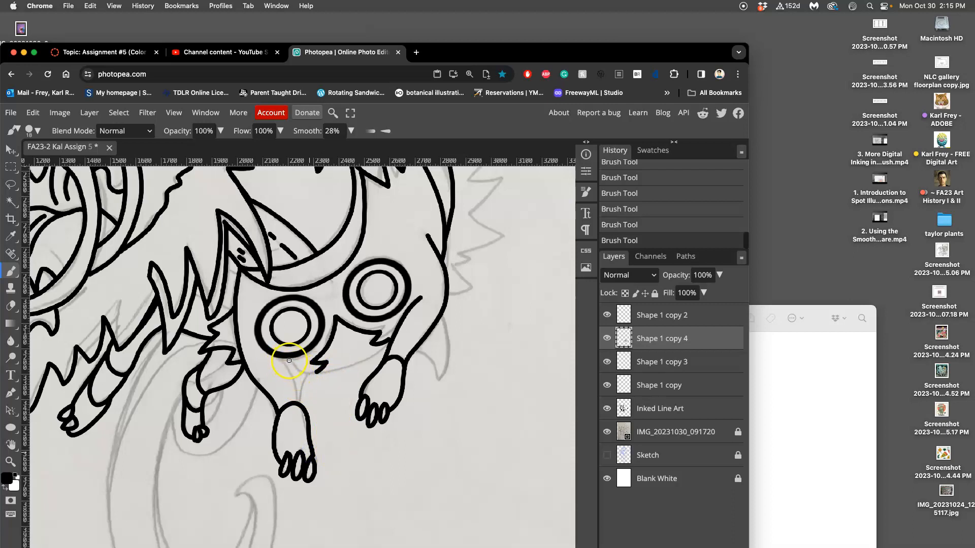
# Ink the curved chin line from the left eye to the right leg and the inner edge of the left leg
pyautogui.moveTo(287, 360)
pyautogui.mouseDown()
pyautogui.moveTo(328, 372)
pyautogui.moveTo(394, 343)
pyautogui.mouseUp()
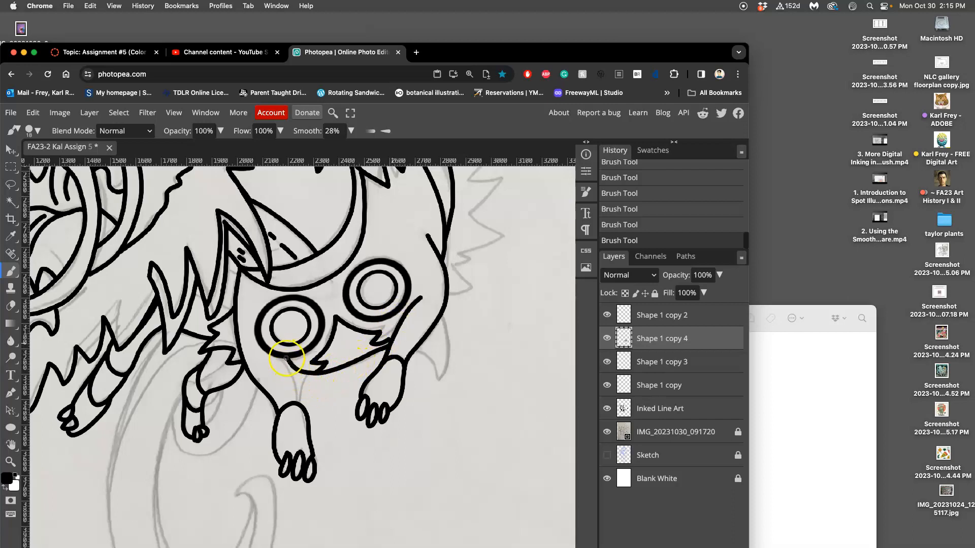
pyautogui.moveTo(289, 369); pyautogui.dragTo(302, 405)
pyautogui.moveTo(428, 331); pyautogui.dragTo(454, 310)
pyautogui.moveTo(416, 283); pyautogui.dragTo(417, 303)
pyautogui.moveTo(435, 344)
pyautogui.mouseDown()
pyautogui.moveTo(398, 449)
pyautogui.moveTo(424, 384)
pyautogui.moveTo(487, 298)
pyautogui.mouseUp()
pyautogui.press('super+z')
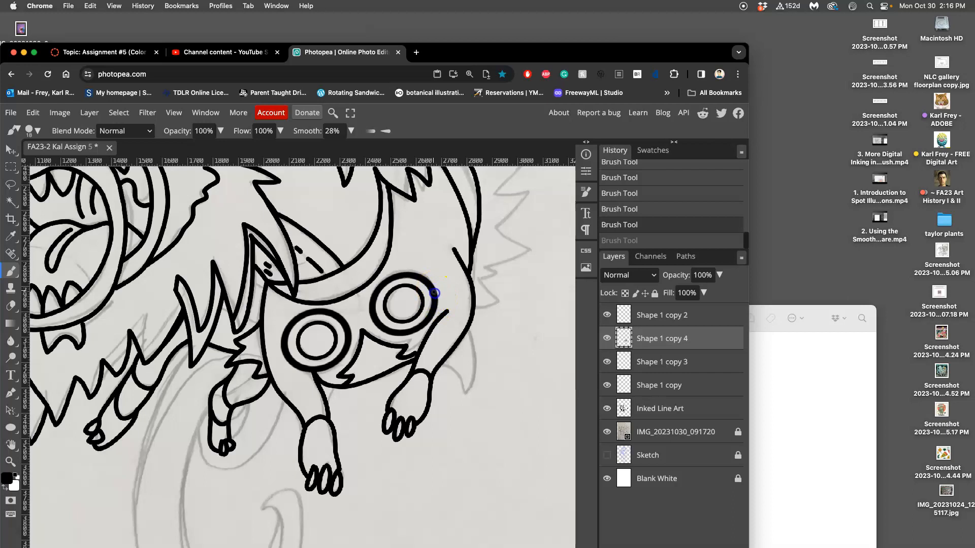
pyautogui.moveTo(440, 314); pyautogui.dragTo(432, 330)
pyautogui.press('super+z')
# Brush in the missing spiky fur strokes along the creature's upper back, behind the ear
pyautogui.moveTo(402, 416)
pyautogui.mouseDown()
pyautogui.moveTo(344, 405)
pyautogui.moveTo(439, 387)
pyautogui.mouseUp()
pyautogui.moveTo(376, 397)
pyautogui.mouseDown()
pyautogui.moveTo(443, 380)
pyautogui.moveTo(404, 435)
pyautogui.moveTo(398, 480)
pyautogui.mouseUp()
pyautogui.moveTo(385, 353)
pyautogui.mouseDown()
pyautogui.moveTo(368, 478)
pyautogui.moveTo(370, 375)
pyautogui.moveTo(309, 370)
pyautogui.moveTo(377, 351)
pyautogui.mouseUp()
pyautogui.moveTo(292, 306)
pyautogui.mouseDown()
pyautogui.moveTo(383, 292)
pyautogui.moveTo(315, 347)
pyautogui.moveTo(436, 359)
pyautogui.moveTo(383, 388)
pyautogui.mouseUp()
# Ink the long curled tail below the body with smooth outer and inner curves meeting at a hooked tip, undoing the uneven strokes
pyautogui.press('super+0')
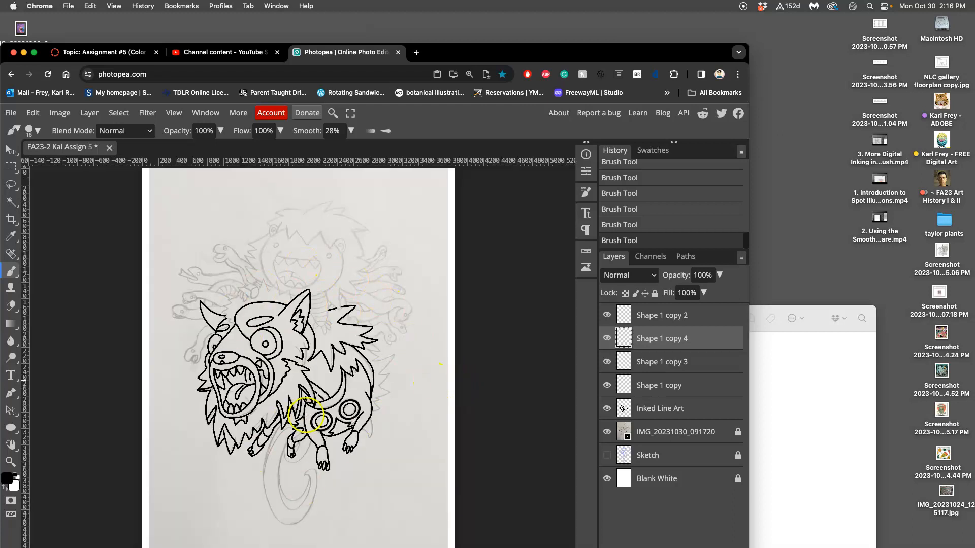
pyautogui.scroll(1, 295, 391)
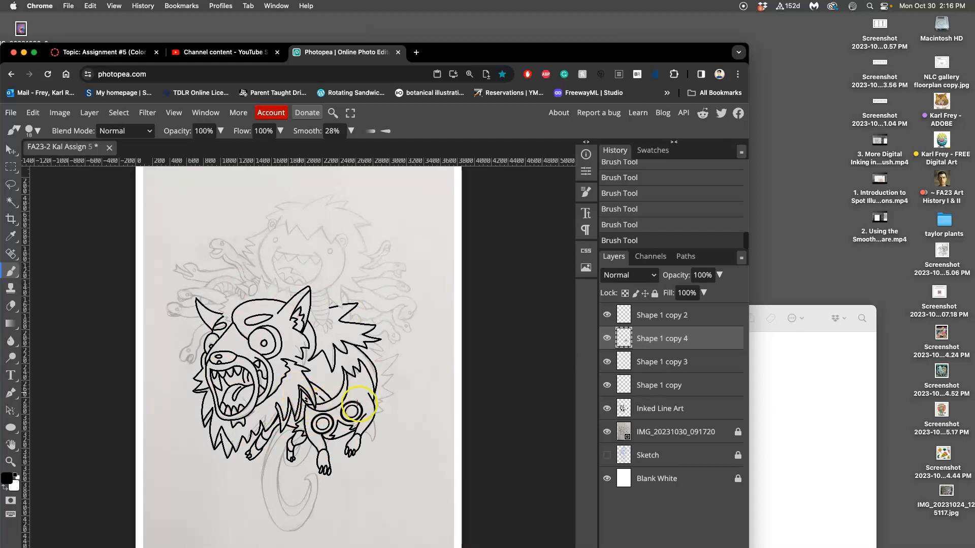
pyautogui.moveTo(386, 377); pyautogui.dragTo(429, 383)
pyautogui.press('super+plus')
pyautogui.press('super+plus')
pyautogui.press('super+plus')
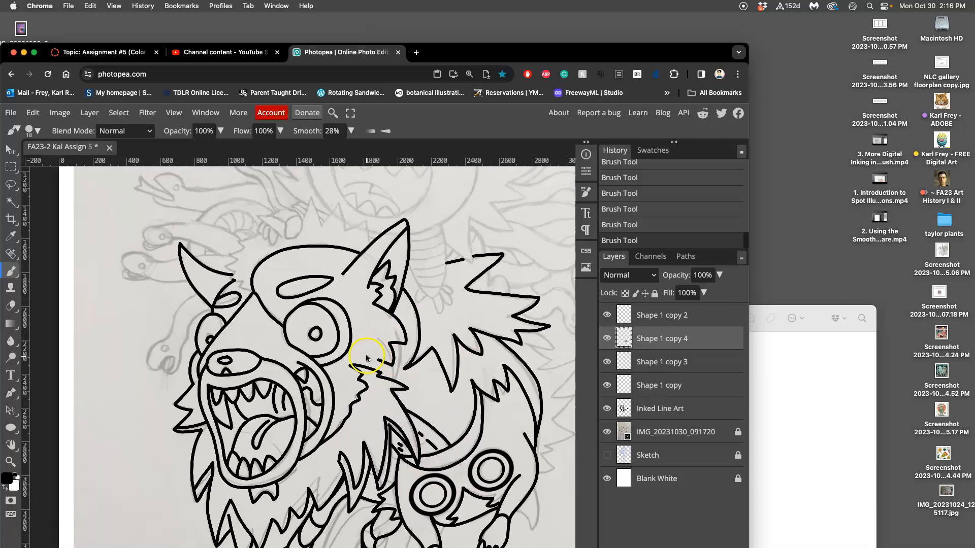
pyautogui.moveTo(396, 441); pyautogui.dragTo(342, 245)
pyautogui.moveTo(394, 417); pyautogui.dragTo(362, 264)
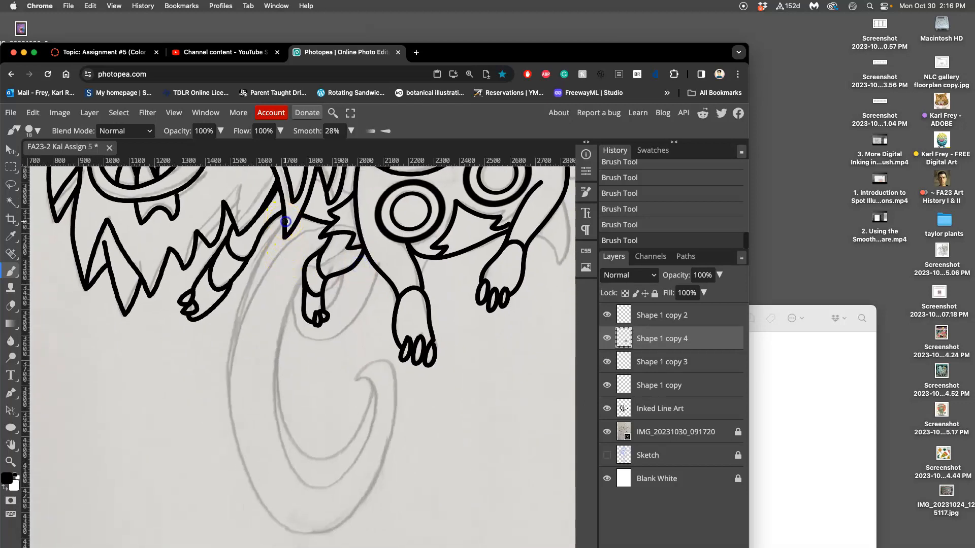
pyautogui.press('super+z')
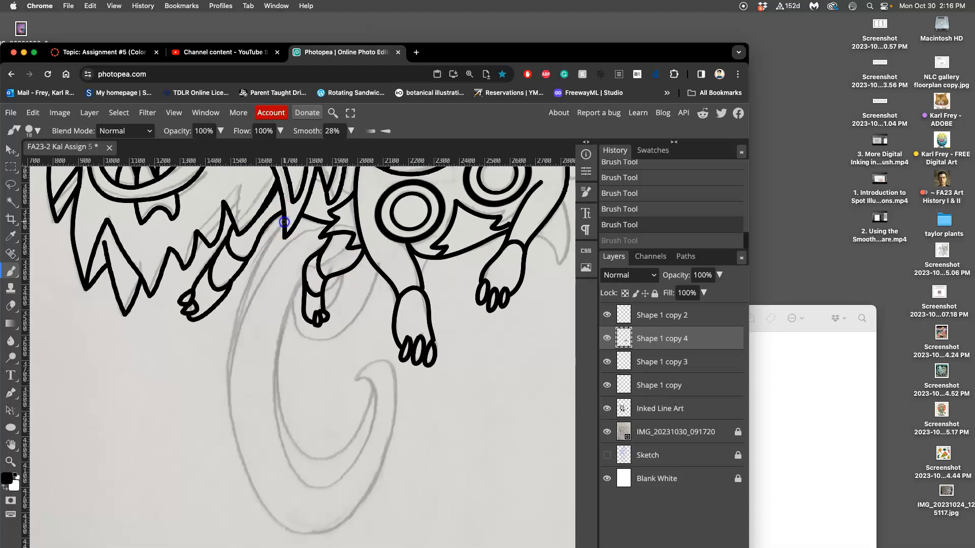
pyautogui.moveTo(268, 250); pyautogui.dragTo(251, 295)
pyautogui.press('super+z')
pyautogui.moveTo(284, 222)
pyautogui.mouseDown()
pyautogui.moveTo(257, 268)
pyautogui.moveTo(233, 347)
pyautogui.mouseUp()
pyautogui.press('super+z')
pyautogui.moveTo(281, 228)
pyautogui.mouseDown()
pyautogui.moveTo(236, 322)
pyautogui.moveTo(226, 408)
pyautogui.moveTo(271, 505)
pyautogui.moveTo(329, 531)
pyautogui.moveTo(372, 483)
pyautogui.moveTo(387, 383)
pyautogui.moveTo(375, 358)
pyautogui.moveTo(360, 360)
pyautogui.moveTo(350, 386)
pyautogui.moveTo(369, 382)
pyautogui.moveTo(378, 404)
pyautogui.moveTo(358, 457)
pyautogui.moveTo(328, 486)
pyautogui.moveTo(296, 480)
pyautogui.moveTo(280, 454)
pyautogui.moveTo(276, 396)
pyautogui.moveTo(280, 337)
pyautogui.moveTo(306, 277)
pyautogui.mouseUp()
pyautogui.press('super+z')
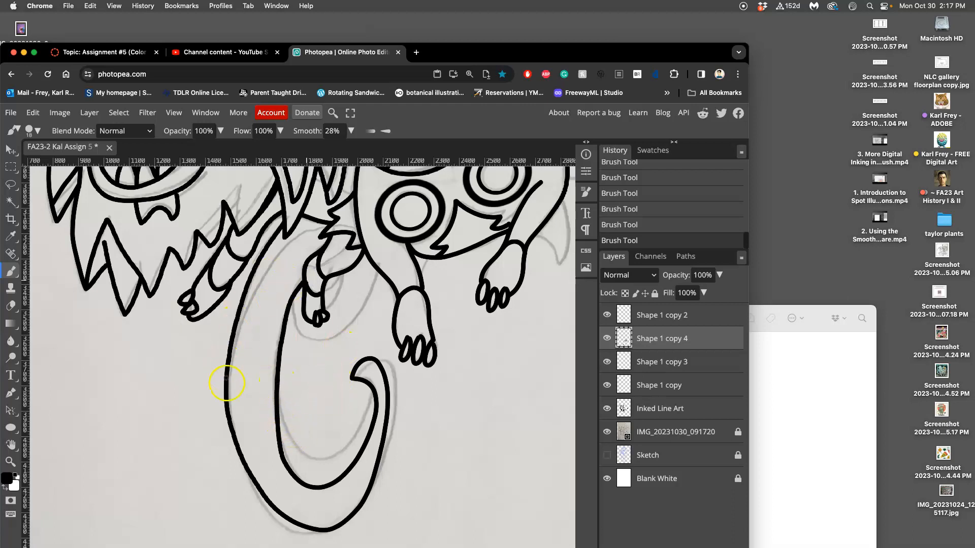
# Ink the second contour lines along the tail's outer edge and inner curl, plus the loop from the small hand to the adjacent leg
pyautogui.moveTo(231, 423)
pyautogui.mouseDown()
pyautogui.moveTo(244, 320)
pyautogui.moveTo(271, 266)
pyautogui.moveTo(315, 226)
pyautogui.mouseUp()
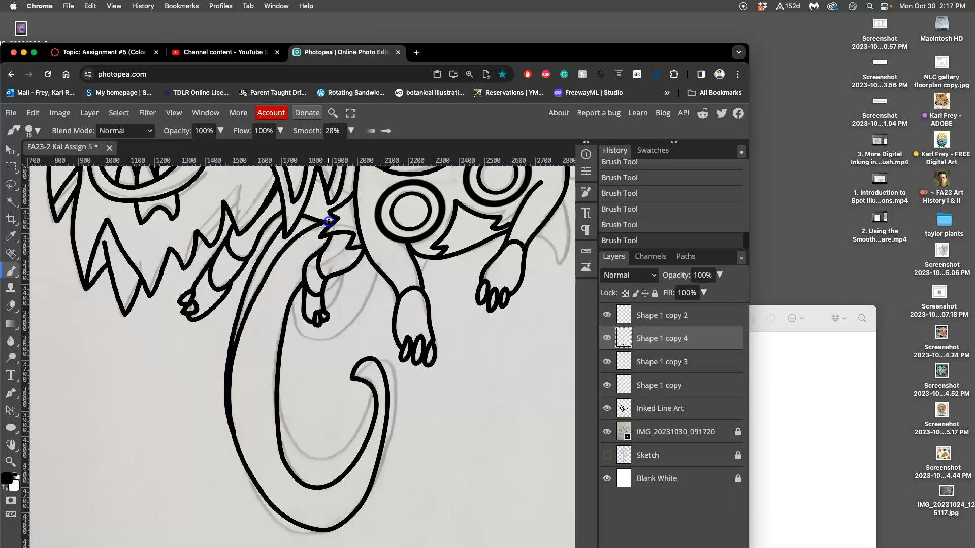
pyautogui.moveTo(295, 369); pyautogui.dragTo(280, 439)
pyautogui.moveTo(282, 423)
pyautogui.mouseDown()
pyautogui.moveTo(319, 456)
pyautogui.moveTo(340, 452)
pyautogui.moveTo(372, 381)
pyautogui.mouseUp()
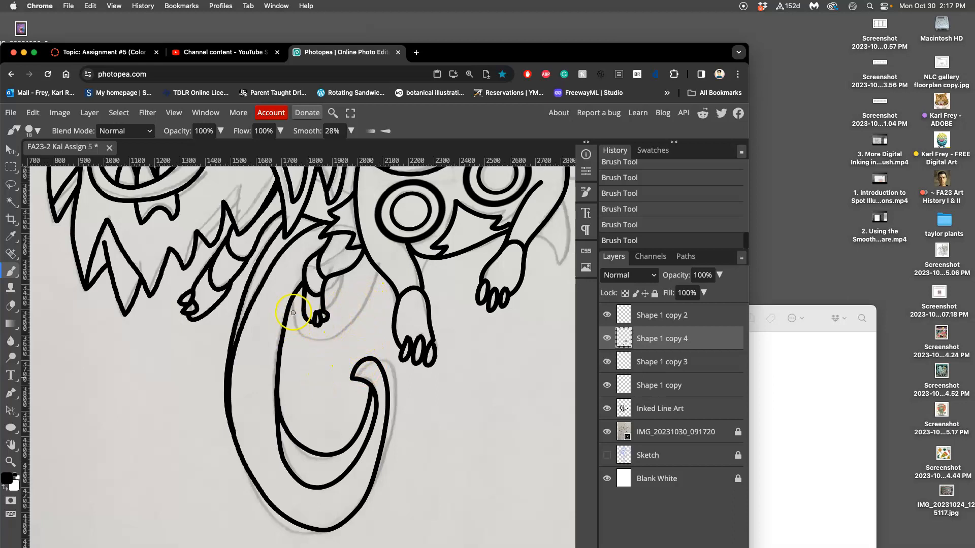
pyautogui.moveTo(294, 318)
pyautogui.mouseDown()
pyautogui.moveTo(319, 346)
pyautogui.moveTo(339, 342)
pyautogui.moveTo(379, 280)
pyautogui.mouseUp()
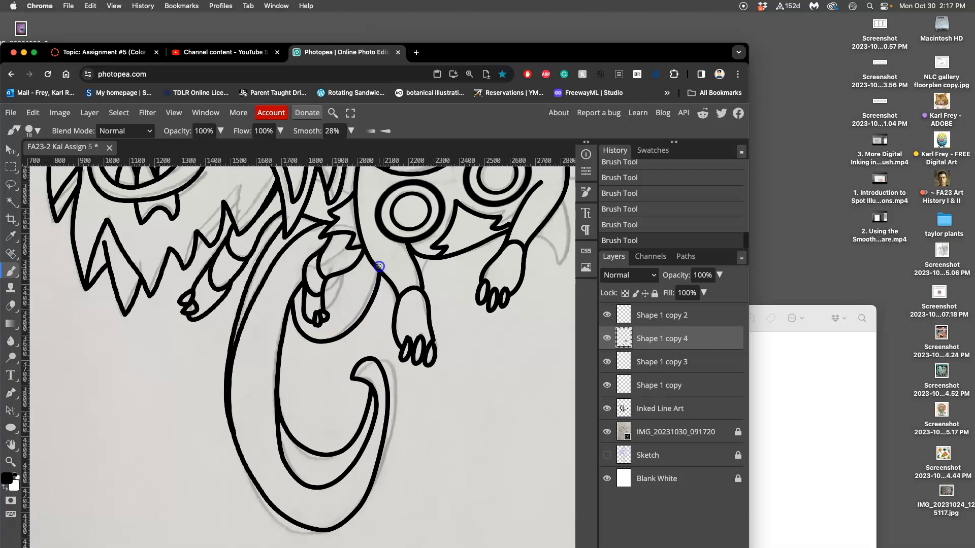
pyautogui.moveTo(323, 292); pyautogui.dragTo(322, 307)
# Ink the jagged fur spikes along the small creature's outer side, from beside the lower leg up to the existing back fur
pyautogui.scroll(5, 392, 263)
pyautogui.hscroll(2, 392, 263)
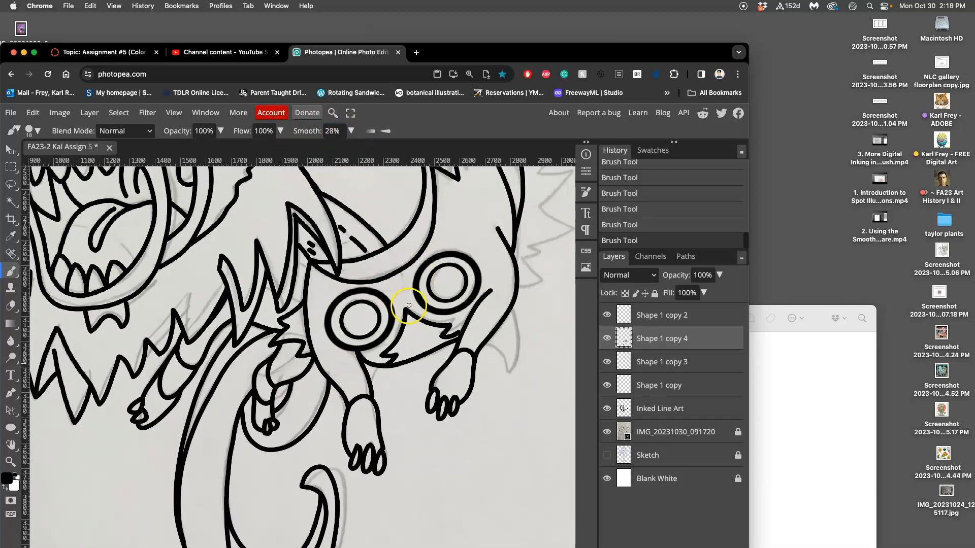
pyautogui.moveTo(402, 304); pyautogui.dragTo(356, 286)
pyautogui.scroll(-3, 365, 276)
pyautogui.hscroll(1, 365, 277)
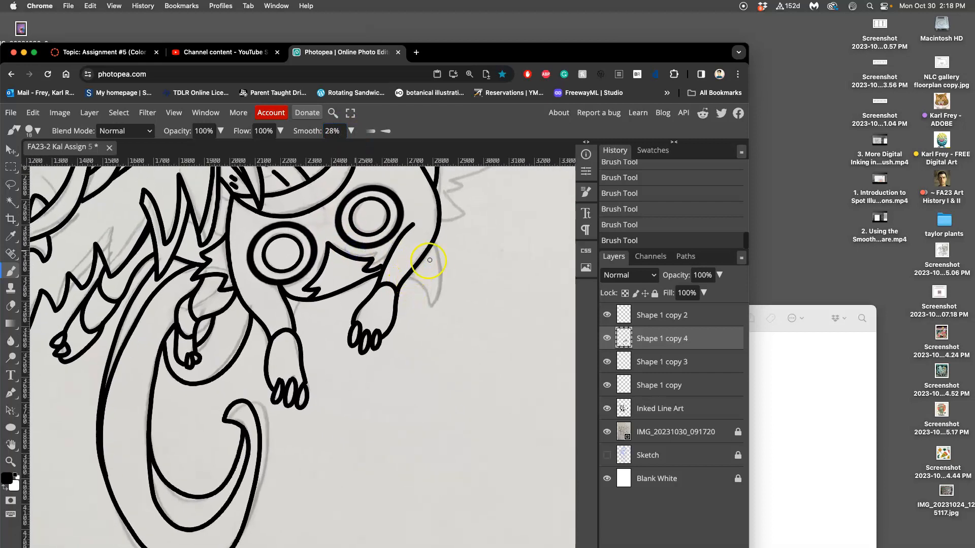
pyautogui.moveTo(423, 257)
pyautogui.mouseDown()
pyautogui.moveTo(463, 285)
pyautogui.moveTo(444, 216)
pyautogui.moveTo(469, 212)
pyautogui.moveTo(439, 191)
pyautogui.moveTo(471, 190)
pyautogui.moveTo(444, 183)
pyautogui.mouseUp()
pyautogui.moveTo(364, 328); pyautogui.dragTo(475, 275)
pyautogui.moveTo(403, 300); pyautogui.dragTo(443, 346)
pyautogui.moveTo(363, 321); pyautogui.dragTo(426, 389)
pyautogui.moveTo(395, 282); pyautogui.dragTo(414, 359)
pyautogui.moveTo(367, 315)
pyautogui.mouseDown()
pyautogui.moveTo(401, 343)
pyautogui.moveTo(224, 316)
pyautogui.mouseUp()
pyautogui.moveTo(422, 344)
pyautogui.mouseDown()
pyautogui.moveTo(315, 307)
pyautogui.moveTo(296, 342)
pyautogui.mouseUp()
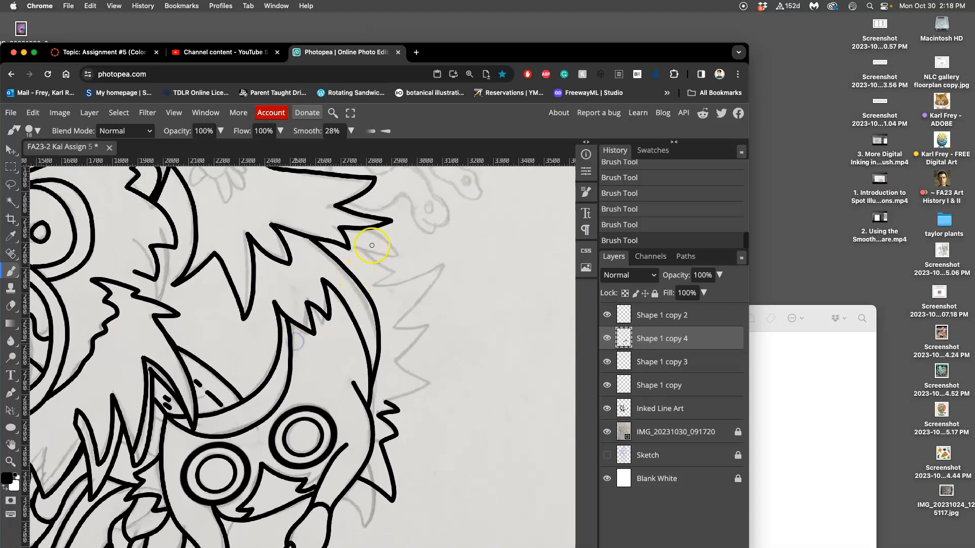
pyautogui.moveTo(377, 233)
pyautogui.mouseDown()
pyautogui.moveTo(410, 259)
pyautogui.moveTo(357, 247)
pyautogui.moveTo(395, 274)
pyautogui.moveTo(370, 286)
pyautogui.moveTo(415, 278)
pyautogui.moveTo(451, 255)
pyautogui.moveTo(388, 326)
pyautogui.moveTo(437, 316)
pyautogui.moveTo(391, 364)
pyautogui.moveTo(438, 380)
pyautogui.moveTo(385, 402)
pyautogui.mouseUp()
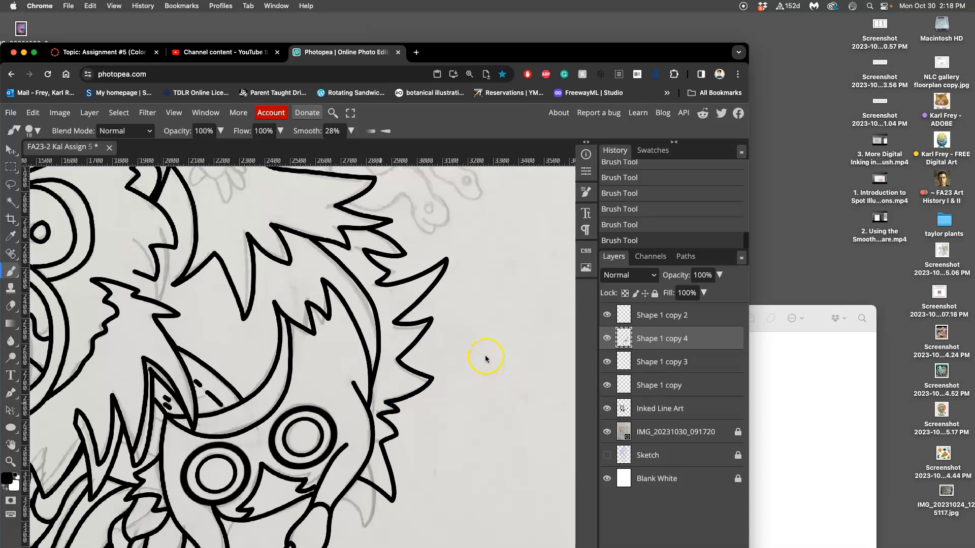
# Ink the zigzag fur tuft rising between the large creature's small horn and its forehead
pyautogui.scroll(-5, 485, 358)
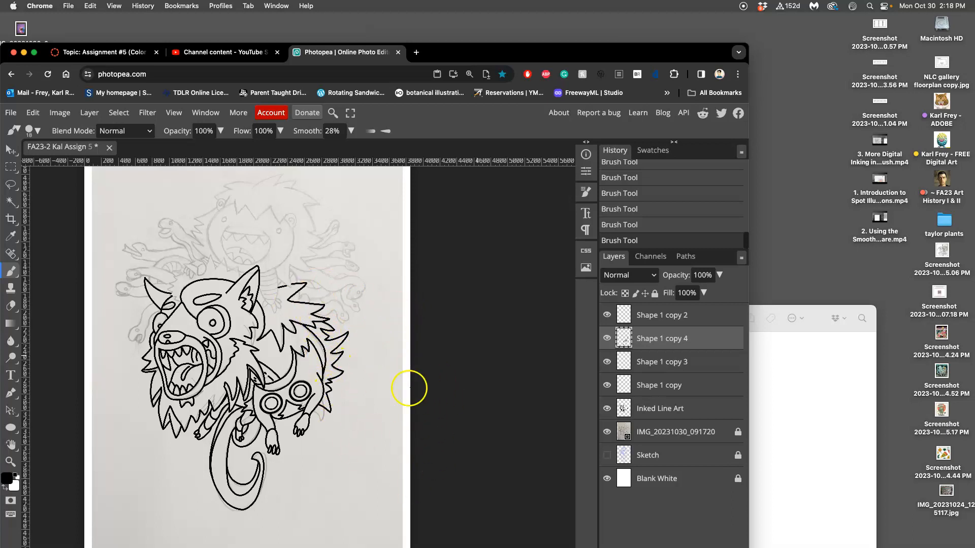
pyautogui.moveTo(322, 329); pyautogui.dragTo(412, 360)
pyautogui.press('super+plus')
pyautogui.press('super+plus')
pyautogui.press('super+plus')
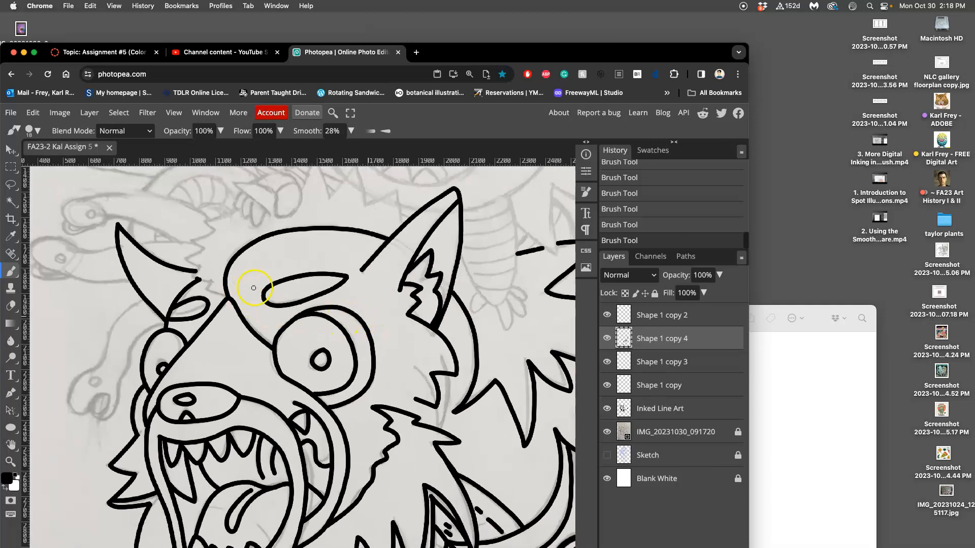
pyautogui.scroll(5, 253, 288)
pyautogui.hscroll(-5, 253, 288)
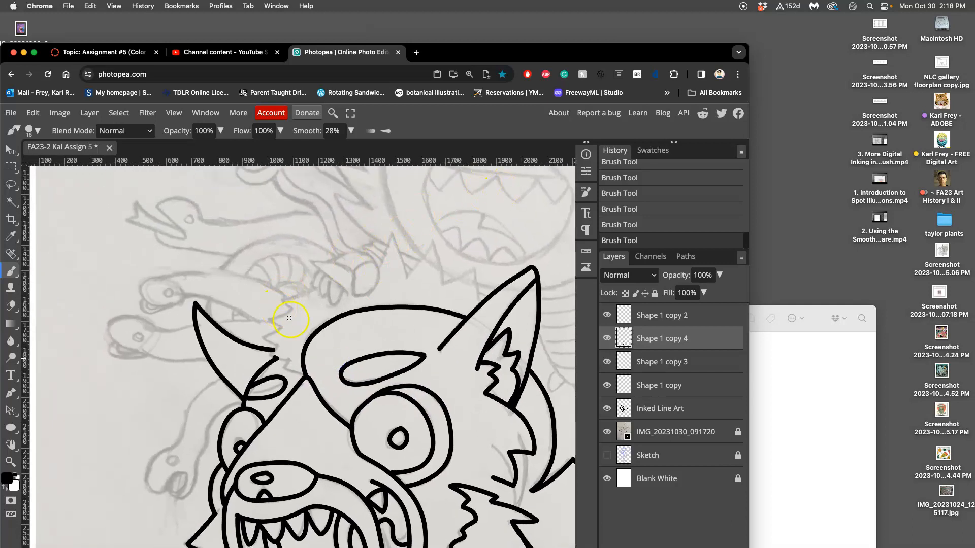
pyautogui.moveTo(294, 375); pyautogui.dragTo(278, 369)
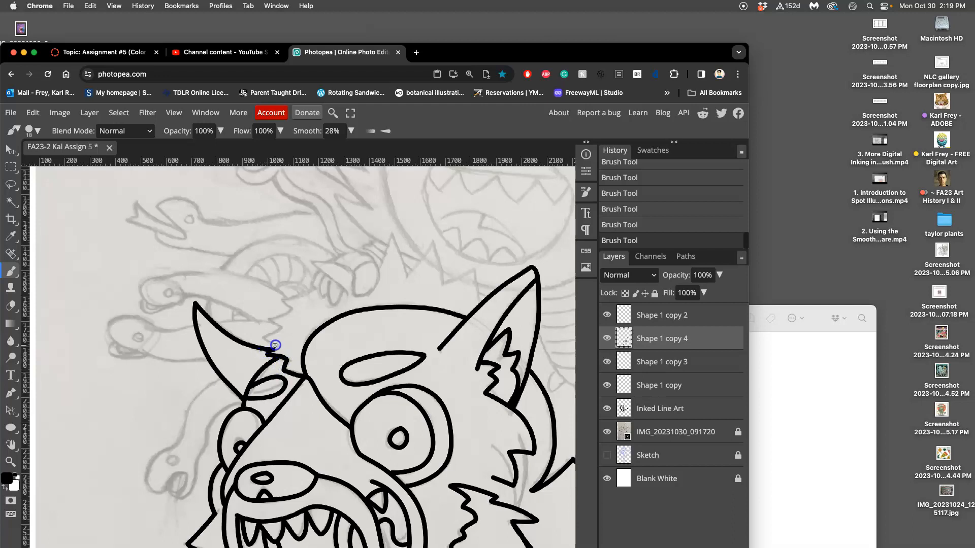
pyautogui.moveTo(254, 337)
pyautogui.mouseDown()
pyautogui.moveTo(286, 322)
pyautogui.moveTo(259, 309)
pyautogui.moveTo(300, 311)
pyautogui.moveTo(268, 298)
pyautogui.moveTo(314, 290)
pyautogui.mouseUp()
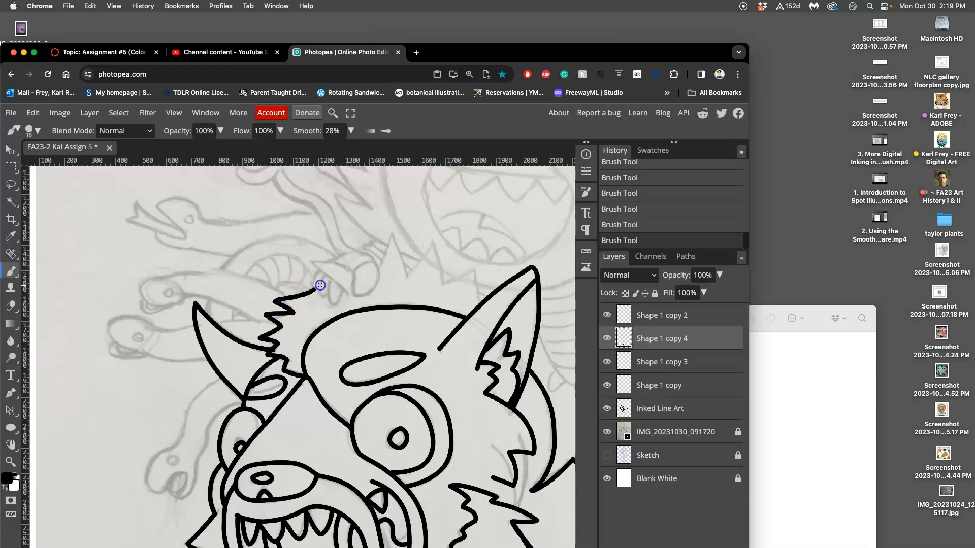
# Lasso the stray line end where the horn meets the fur tuft and delete it from the Inked Line Art layer
pyautogui.click(11, 184)
pyautogui.scroll(6, 328, 348)
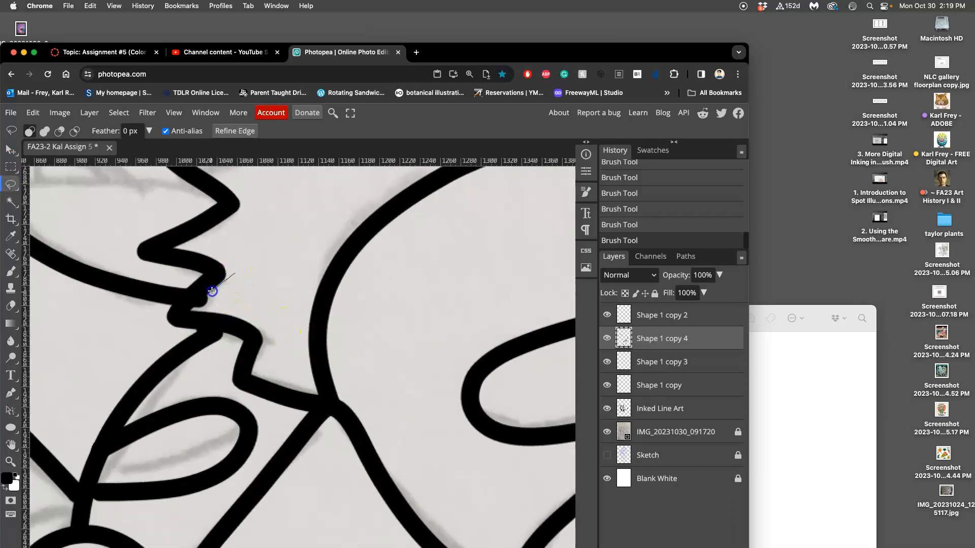
pyautogui.moveTo(192, 308)
pyautogui.mouseDown()
pyautogui.moveTo(222, 308)
pyautogui.moveTo(234, 276)
pyautogui.mouseUp()
pyautogui.press('Delete')
pyautogui.press('Delete')
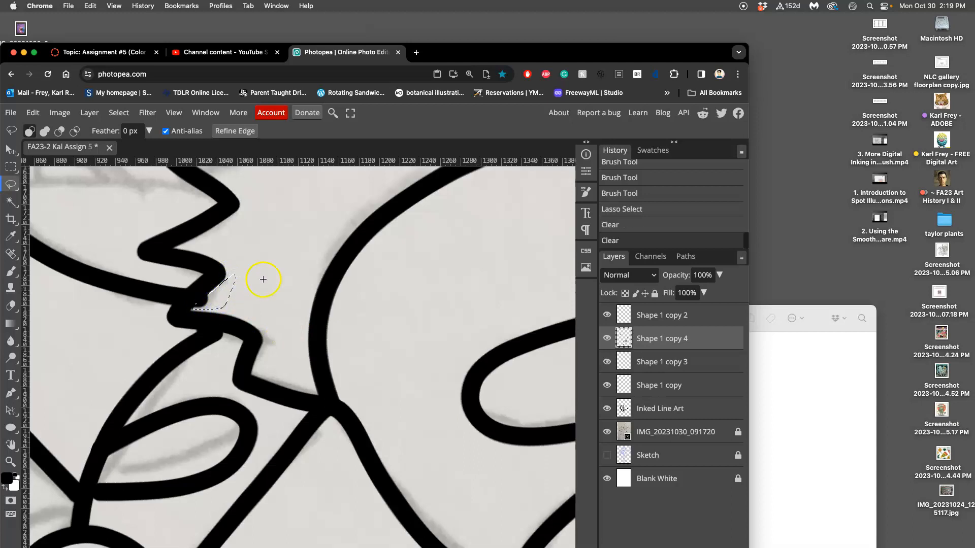
pyautogui.click(676, 411)
pyautogui.press('Delete')
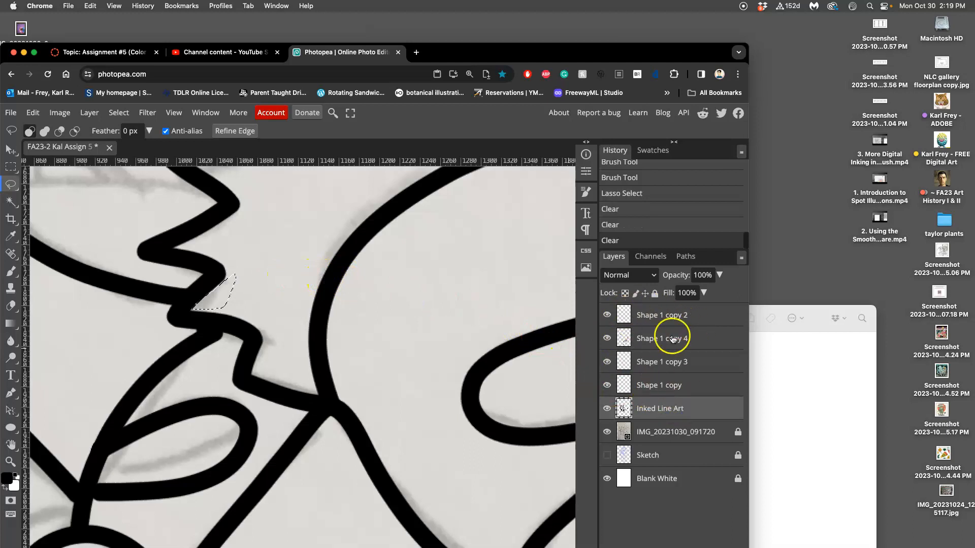
# Toggle the visibility of the Shape 1 copy layers and Inked Line Art to check which lines each one holds
pyautogui.press('super+minus')
pyautogui.press('super+minus')
pyautogui.press('super+minus')
pyautogui.press('super+minus')
pyautogui.press('super+minus')
pyautogui.moveTo(483, 452); pyautogui.dragTo(488, 333)
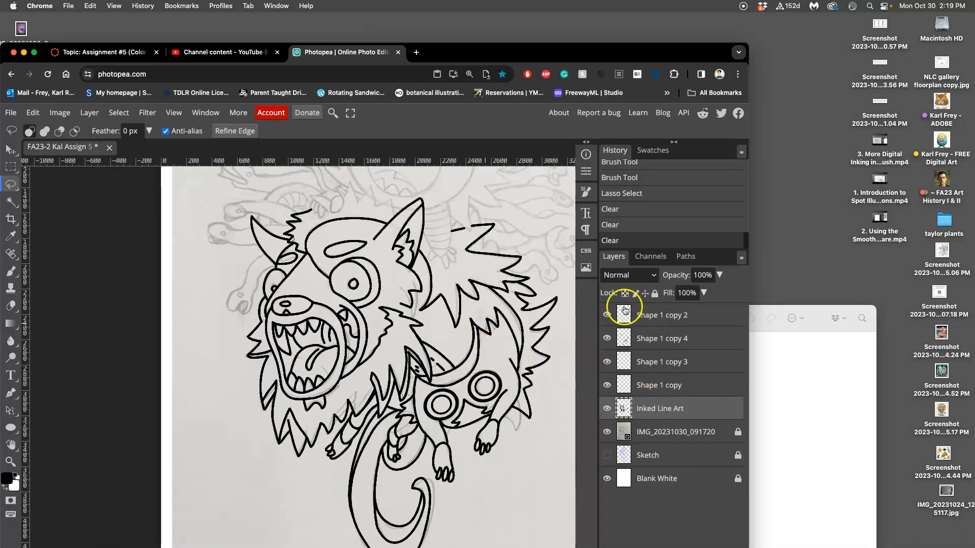
pyautogui.click(607, 386)
pyautogui.click(605, 385)
pyautogui.click(608, 409)
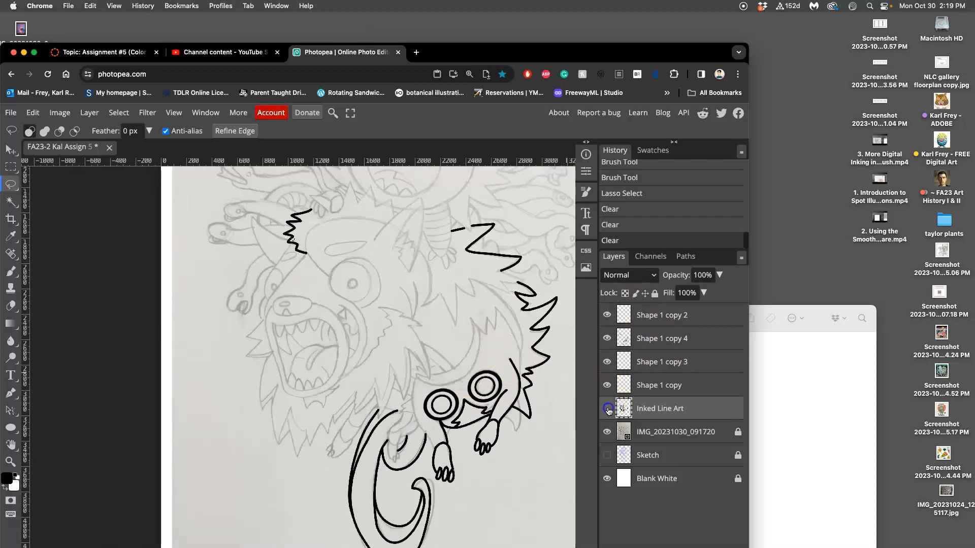
pyautogui.click(607, 408)
pyautogui.click(607, 386)
pyautogui.click(606, 362)
pyautogui.click(606, 339)
pyautogui.click(607, 314)
pyautogui.click(607, 315)
pyautogui.click(606, 338)
pyautogui.click(607, 361)
pyautogui.click(607, 385)
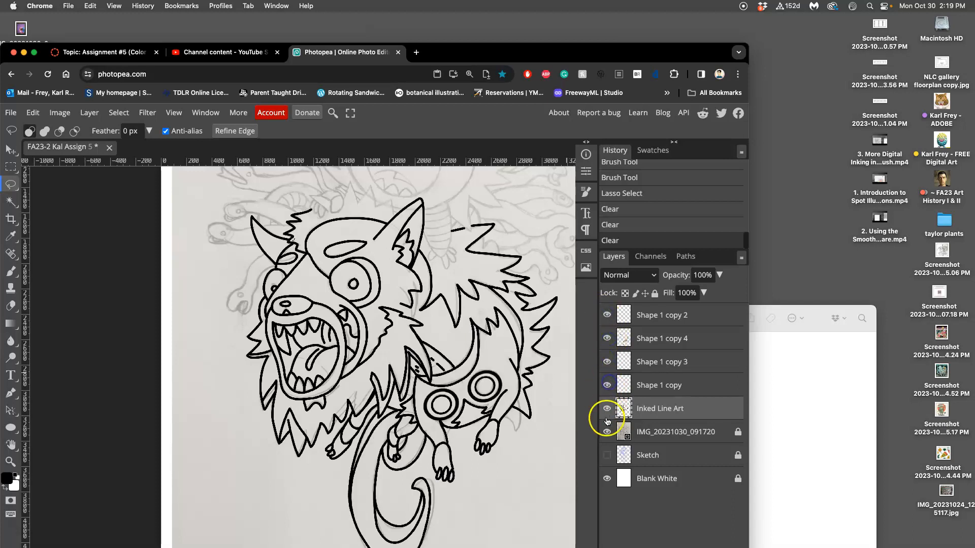
# Hide the Blank White and IMG_20231030_091720 layers, and merge the four Shape 1 copy layers with Inked Line Art
pyautogui.click(607, 478)
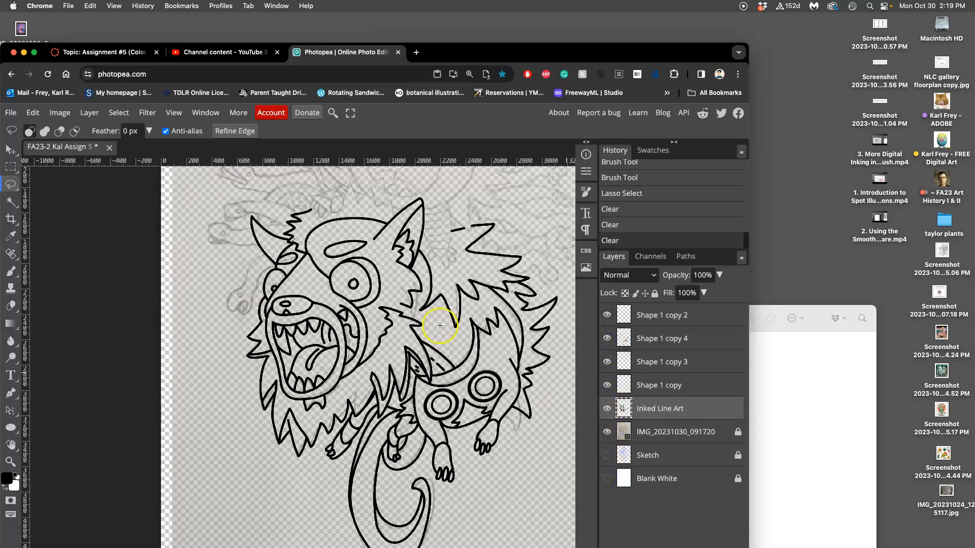
pyautogui.click(607, 432)
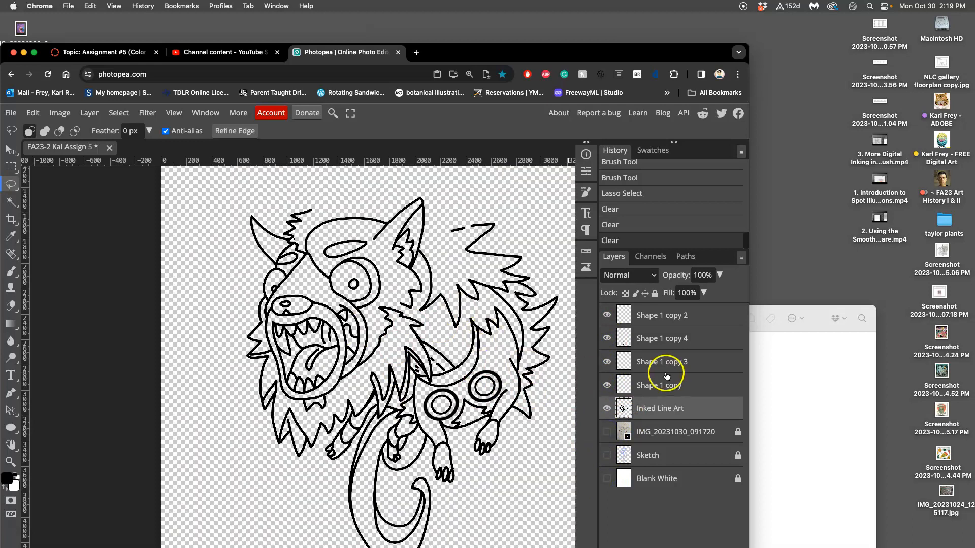
pyautogui.keyDown('shift'); pyautogui.click(656, 323); pyautogui.keyUp('shift')
pyautogui.click(90, 113)
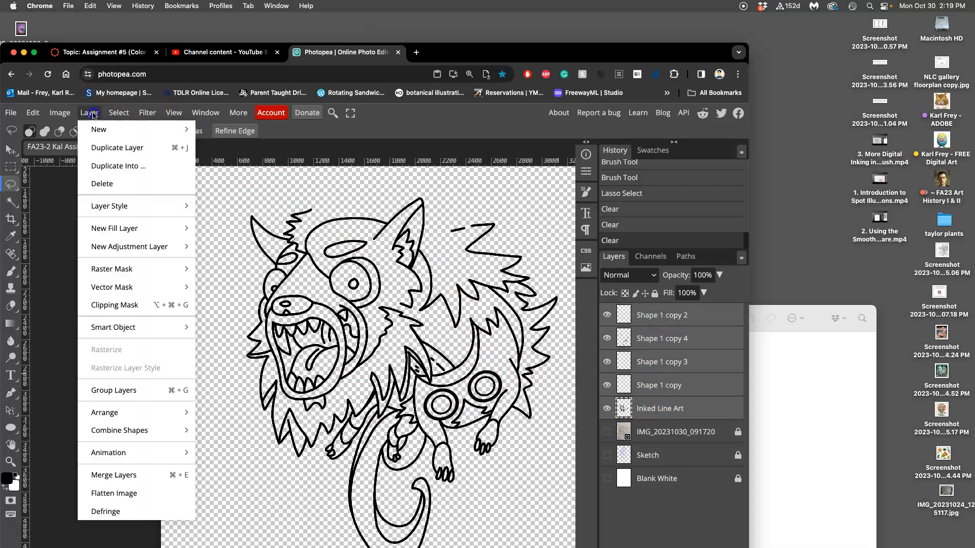
pyautogui.click(132, 475)
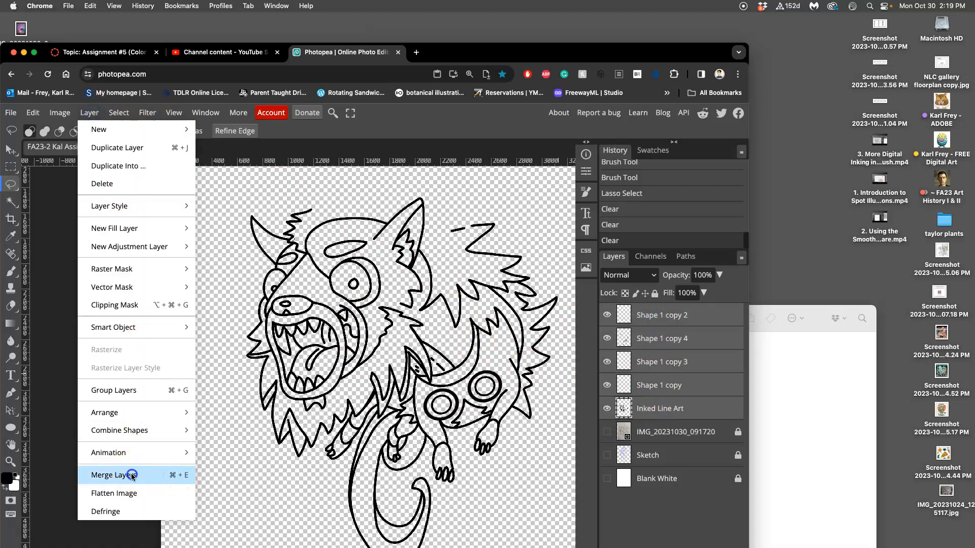
pyautogui.click(607, 316)
pyautogui.click(607, 316)
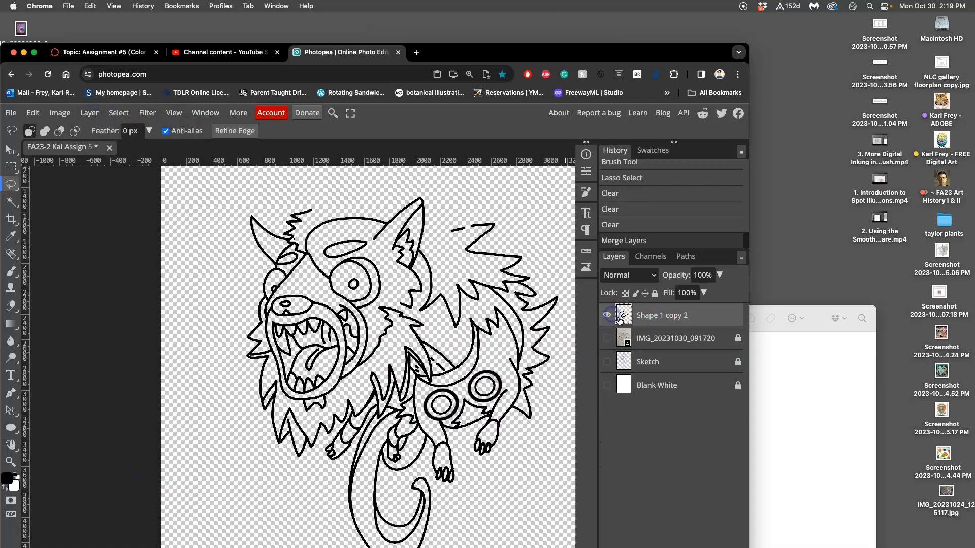
# Show the IMG_20231030_091720 and Blank White layers behind the merged line art, keeping the Sketch layer hidden
pyautogui.click(607, 338)
pyautogui.scroll(5, 474, 348)
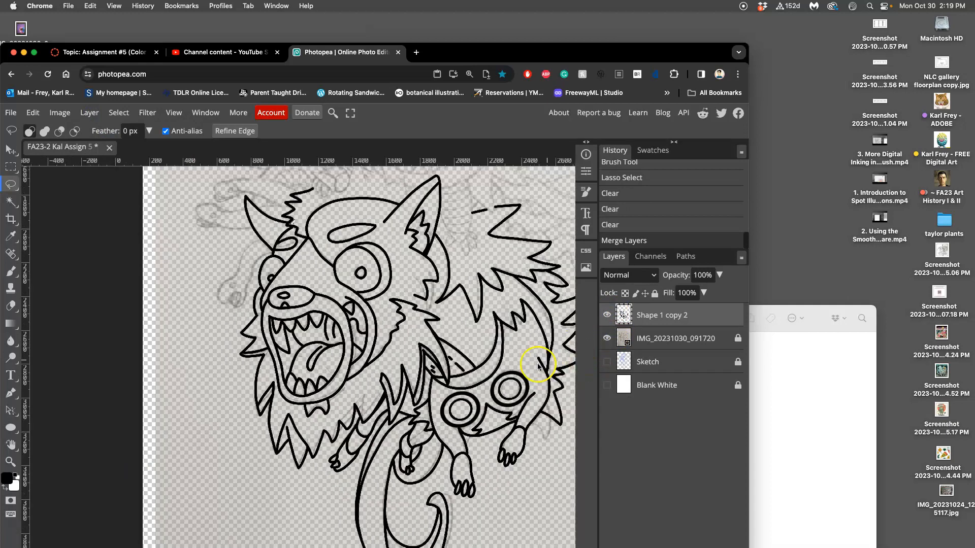
pyautogui.click(607, 362)
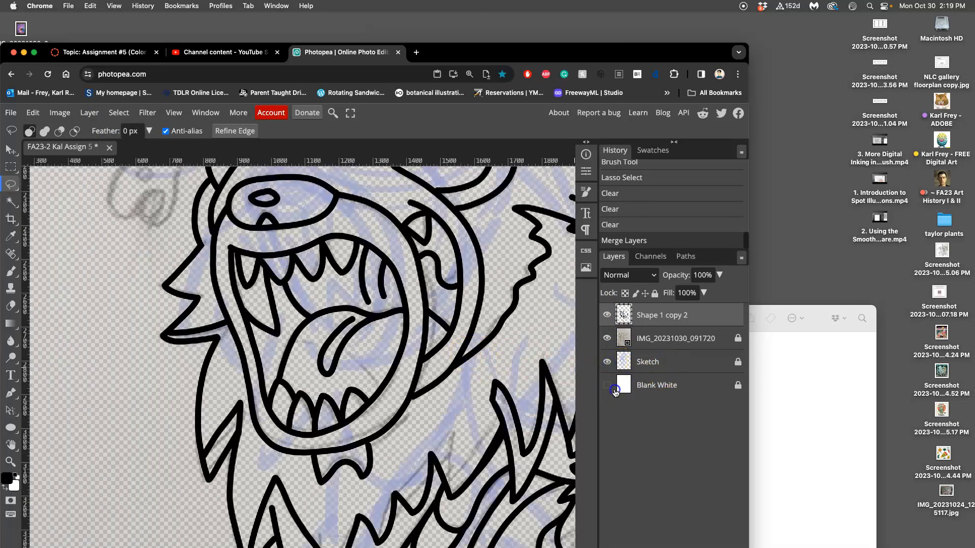
pyautogui.click(607, 385)
pyautogui.click(607, 362)
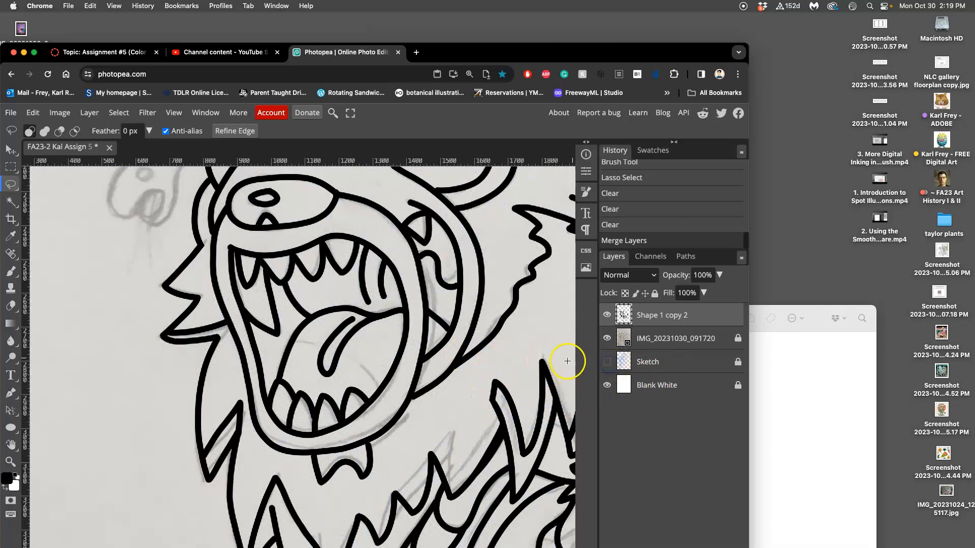
# Clear the selection and ink the small foot above the forehead with the Brush, including its pointed top edge, narrow toes and rounded pad
pyautogui.scroll(-5, 506, 355)
pyautogui.moveTo(386, 328); pyautogui.dragTo(371, 440)
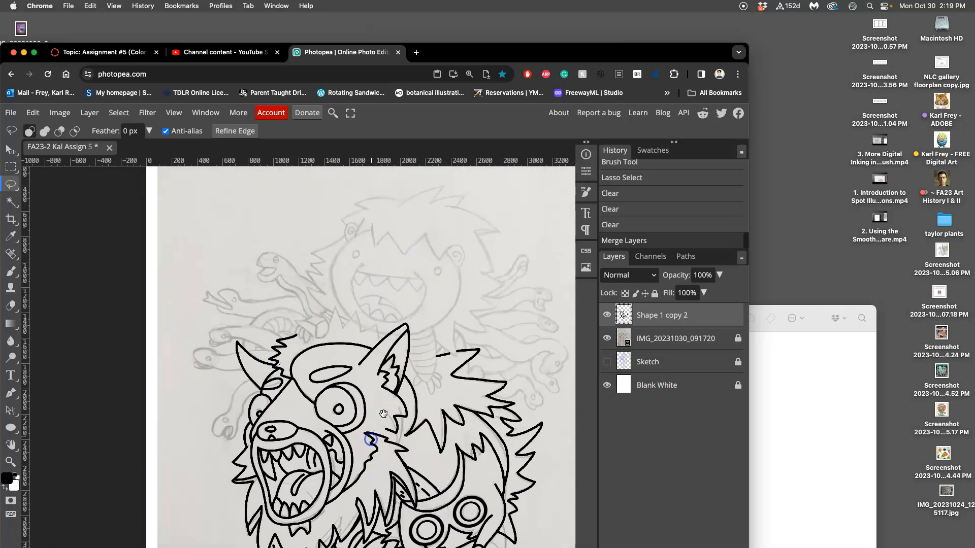
pyautogui.moveTo(424, 382); pyautogui.dragTo(420, 388)
pyautogui.moveTo(353, 394); pyautogui.dragTo(416, 396)
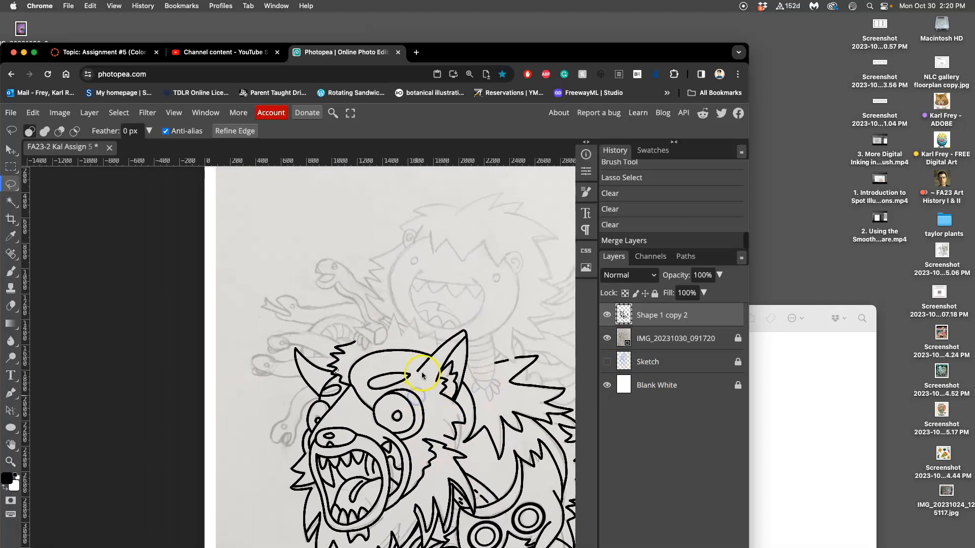
pyautogui.press('super+equal')
pyautogui.press('super+equal')
pyautogui.press('super+equal')
pyautogui.press('super+equal')
pyautogui.moveTo(455, 354); pyautogui.dragTo(185, 442)
pyautogui.moveTo(342, 358); pyautogui.dragTo(268, 380)
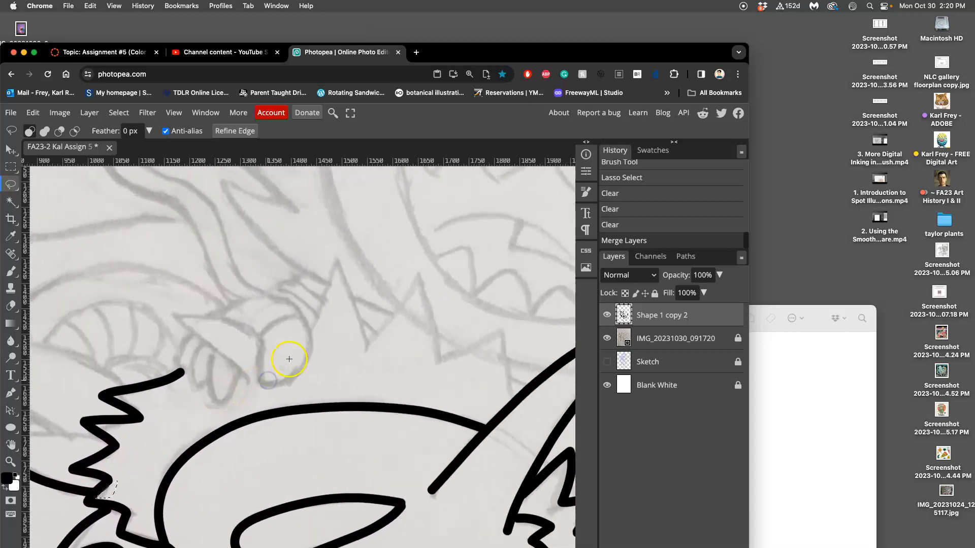
pyautogui.press('super+minus')
pyautogui.press('super+minus')
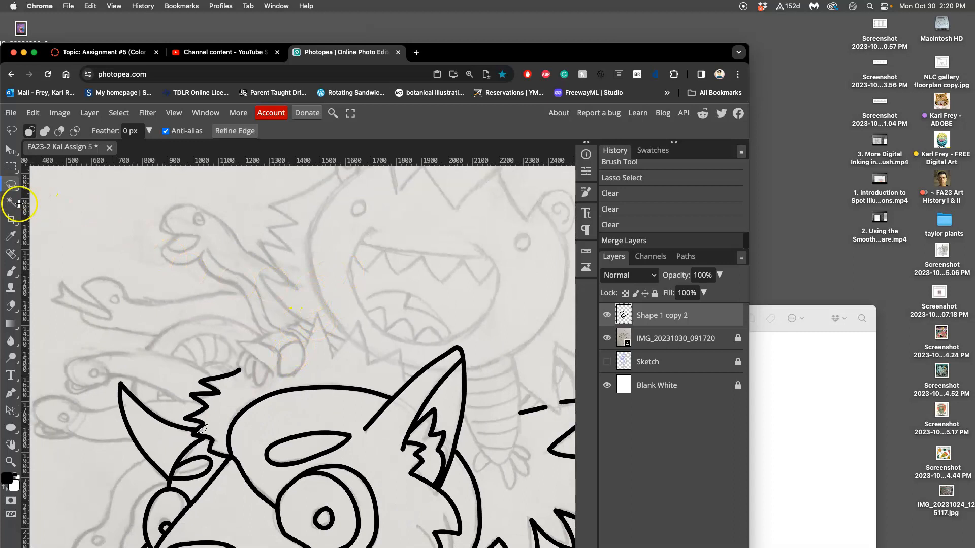
pyautogui.click(11, 270)
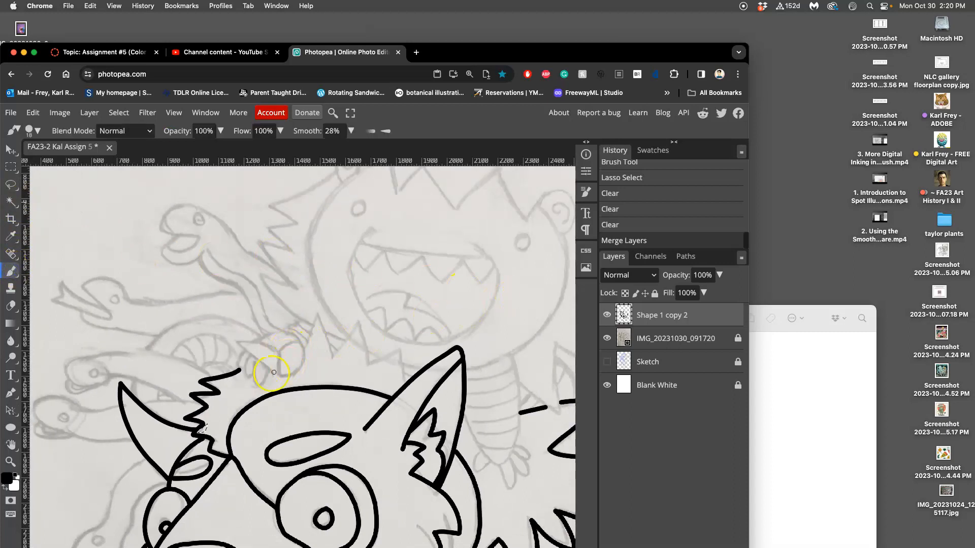
pyautogui.press('super+d')
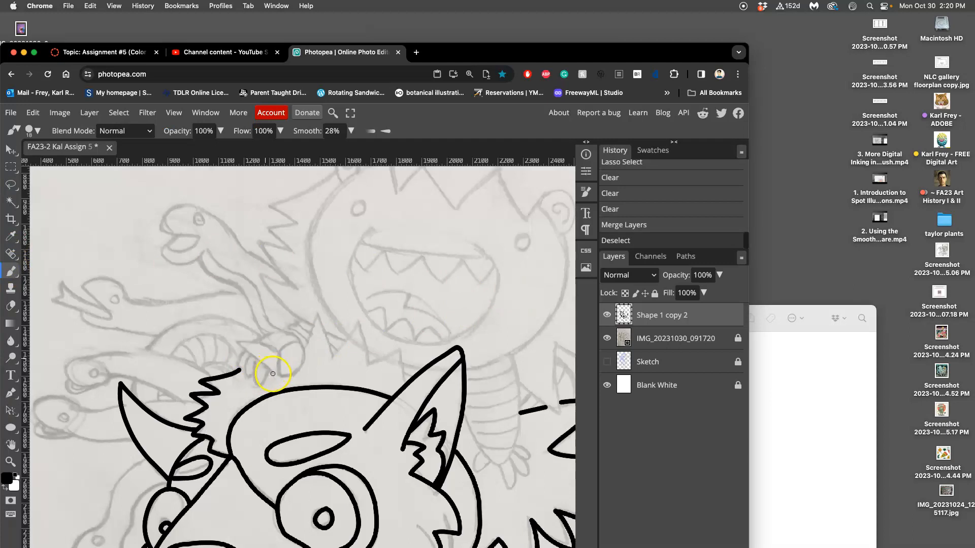
pyautogui.moveTo(272, 373)
pyautogui.mouseDown()
pyautogui.moveTo(228, 340)
pyautogui.moveTo(285, 353)
pyautogui.mouseUp()
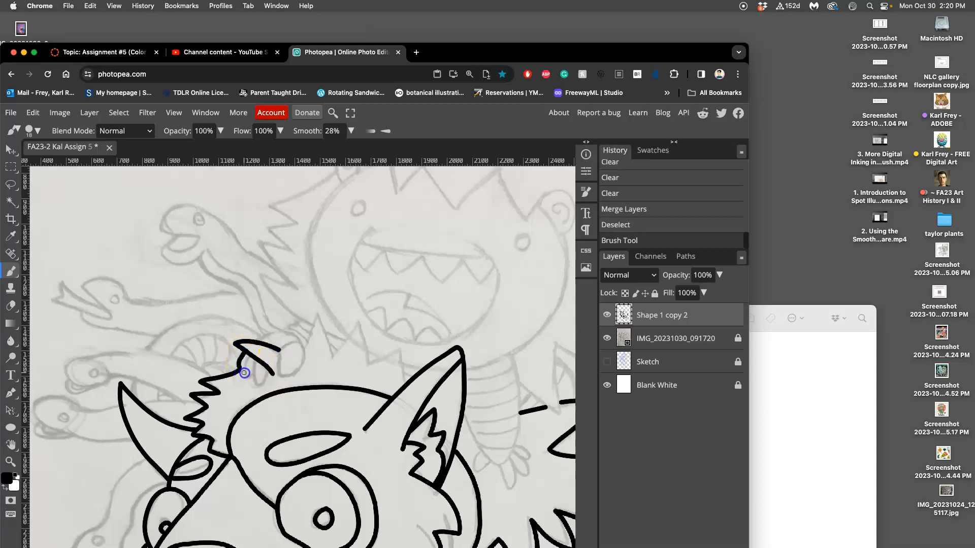
pyautogui.moveTo(250, 368); pyautogui.dragTo(249, 355)
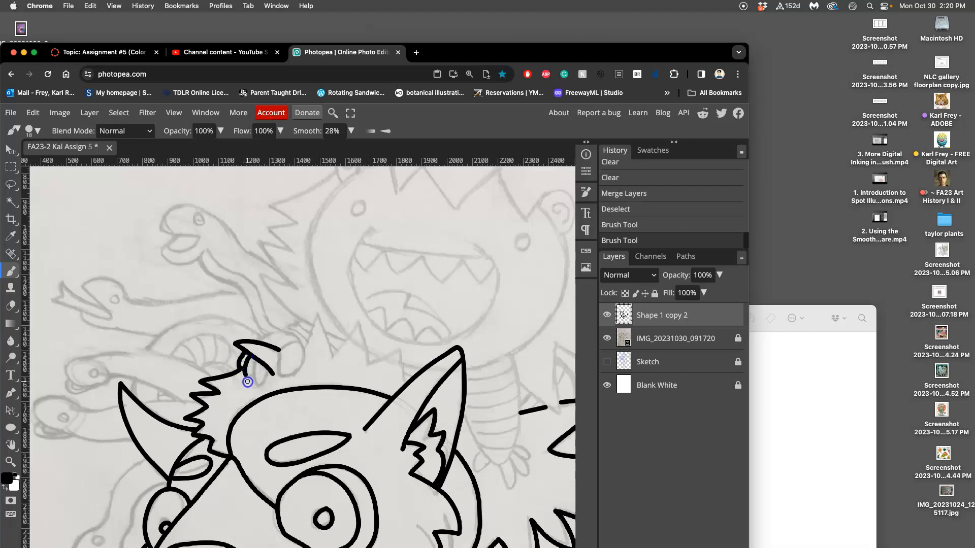
pyautogui.moveTo(258, 377)
pyautogui.mouseDown()
pyautogui.moveTo(258, 387)
pyautogui.moveTo(269, 363)
pyautogui.moveTo(262, 337)
pyautogui.moveTo(273, 331)
pyautogui.moveTo(308, 350)
pyautogui.moveTo(307, 367)
pyautogui.moveTo(281, 380)
pyautogui.mouseUp()
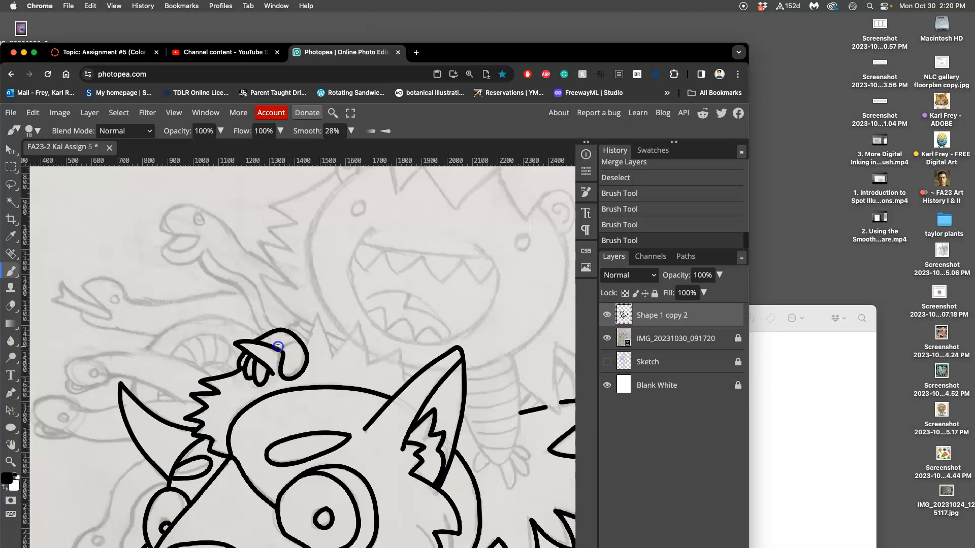
# Finish the small foot's inner edge and ink the lower creature's spiky hair from the foot across to its large ear
pyautogui.moveTo(278, 345); pyautogui.dragTo(279, 345)
pyautogui.moveTo(305, 345)
pyautogui.mouseDown()
pyautogui.moveTo(312, 307)
pyautogui.moveTo(337, 364)
pyautogui.moveTo(359, 315)
pyautogui.moveTo(371, 372)
pyautogui.moveTo(412, 343)
pyautogui.mouseUp()
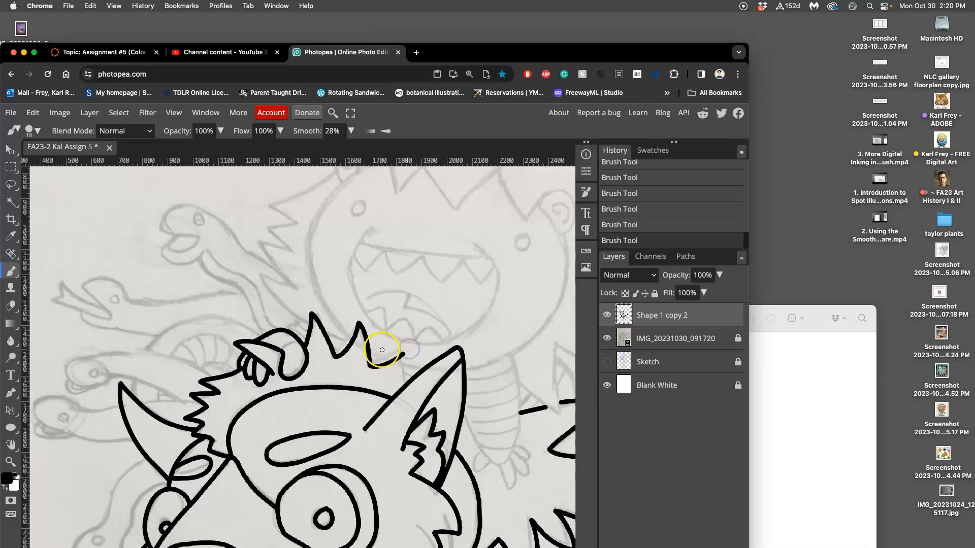
pyautogui.press('super+z')
pyautogui.moveTo(304, 345)
pyautogui.mouseDown()
pyautogui.moveTo(316, 304)
pyautogui.moveTo(333, 361)
pyautogui.moveTo(362, 315)
pyautogui.moveTo(370, 371)
pyautogui.moveTo(401, 342)
pyautogui.moveTo(409, 392)
pyautogui.mouseUp()
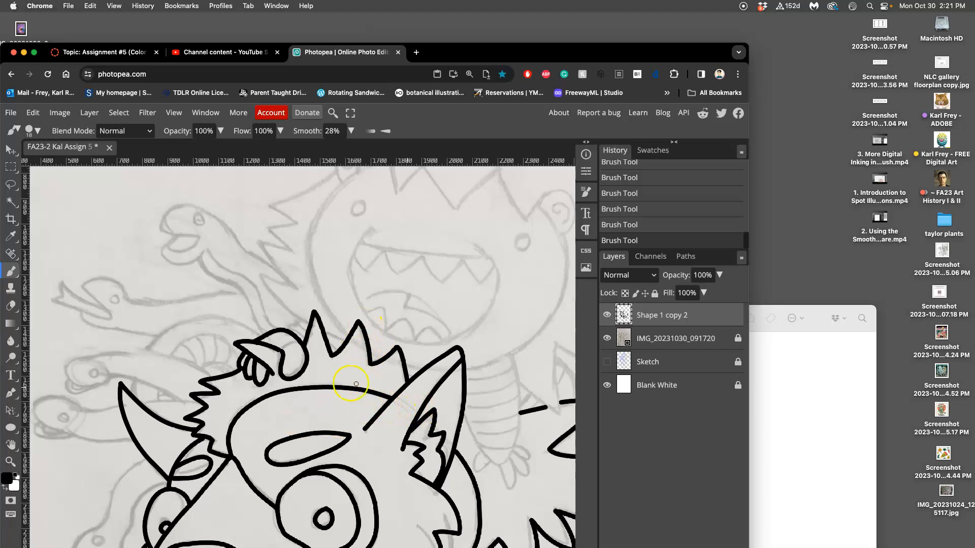
# Ink the short limb line above the small foot and the lowest curved edge of the upper creature's hair
pyautogui.scroll(-3, 280, 417)
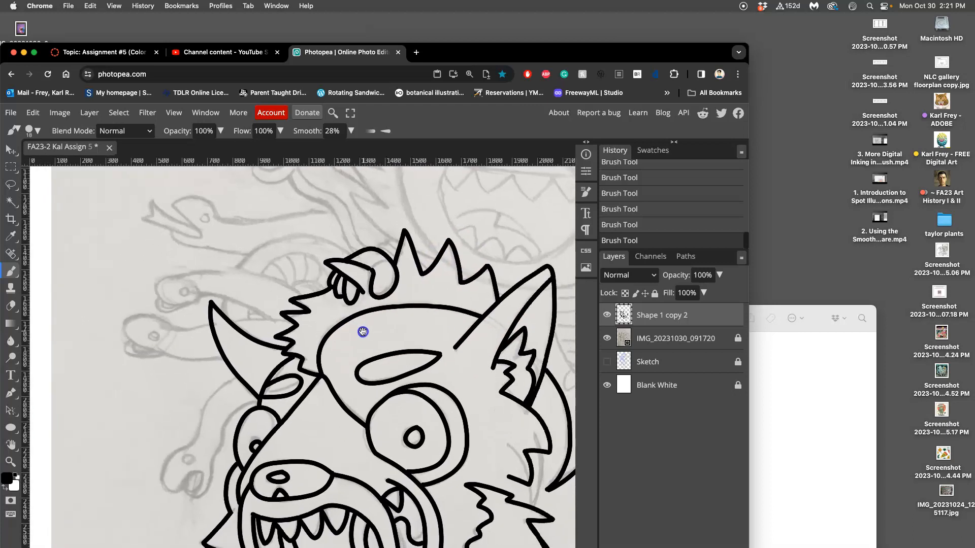
pyautogui.moveTo(367, 339); pyautogui.dragTo(347, 349)
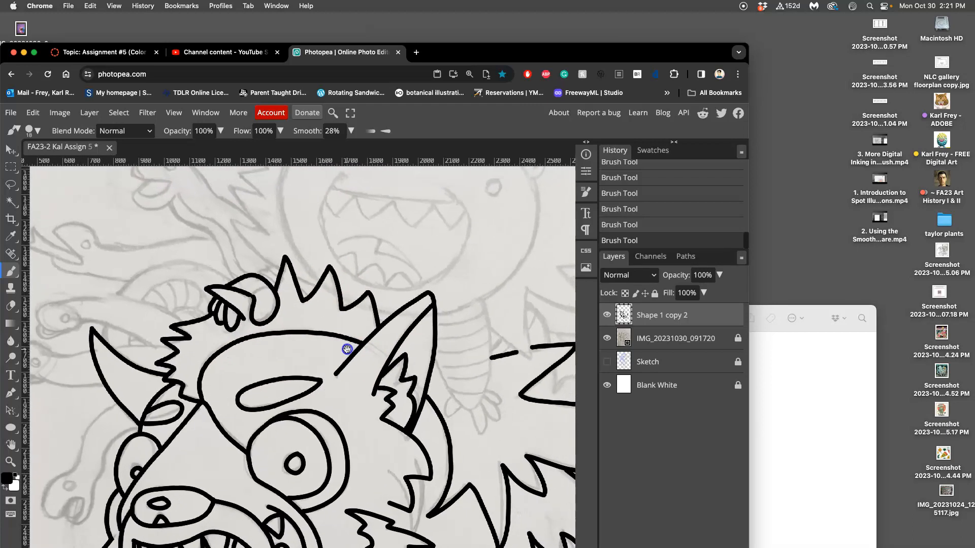
pyautogui.moveTo(331, 290)
pyautogui.mouseDown()
pyautogui.moveTo(337, 333)
pyautogui.moveTo(327, 348)
pyautogui.mouseUp()
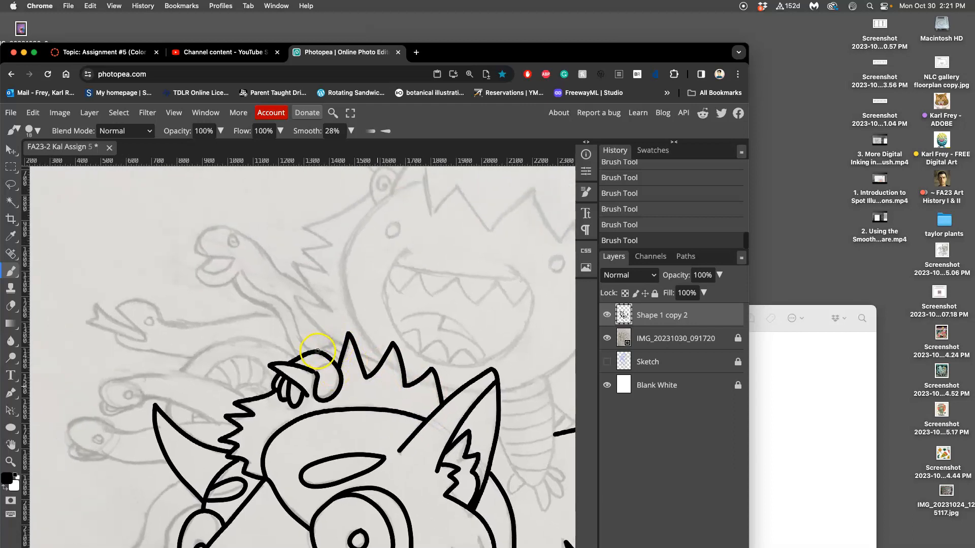
pyautogui.moveTo(319, 350); pyautogui.dragTo(329, 344)
pyautogui.moveTo(293, 295); pyautogui.dragTo(349, 348)
# Ink the jagged hair outline beside the upper creature's face, from the lowest curved edge up to its small ear
pyautogui.moveTo(299, 300)
pyautogui.mouseDown()
pyautogui.moveTo(337, 310)
pyautogui.moveTo(292, 256)
pyautogui.moveTo(334, 276)
pyautogui.mouseUp()
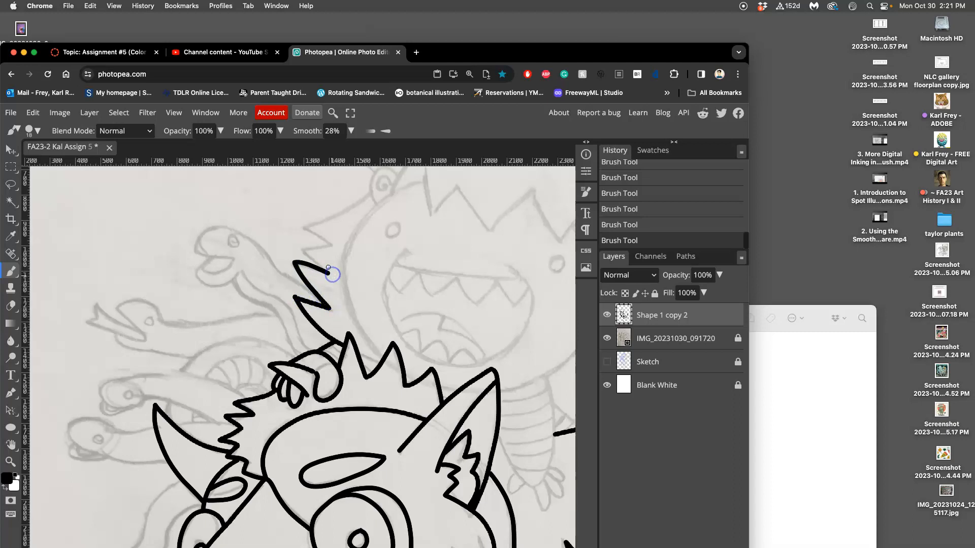
pyautogui.press('super+z')
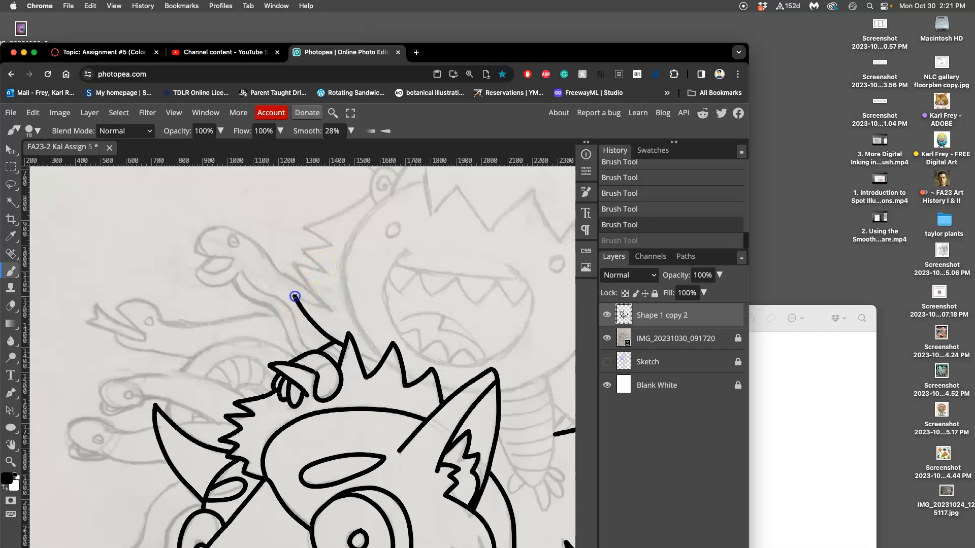
pyautogui.moveTo(304, 300)
pyautogui.mouseDown()
pyautogui.moveTo(336, 312)
pyautogui.moveTo(282, 258)
pyautogui.moveTo(334, 277)
pyautogui.moveTo(295, 247)
pyautogui.moveTo(337, 246)
pyautogui.moveTo(297, 227)
pyautogui.moveTo(374, 190)
pyautogui.mouseUp()
pyautogui.moveTo(402, 262); pyautogui.dragTo(342, 367)
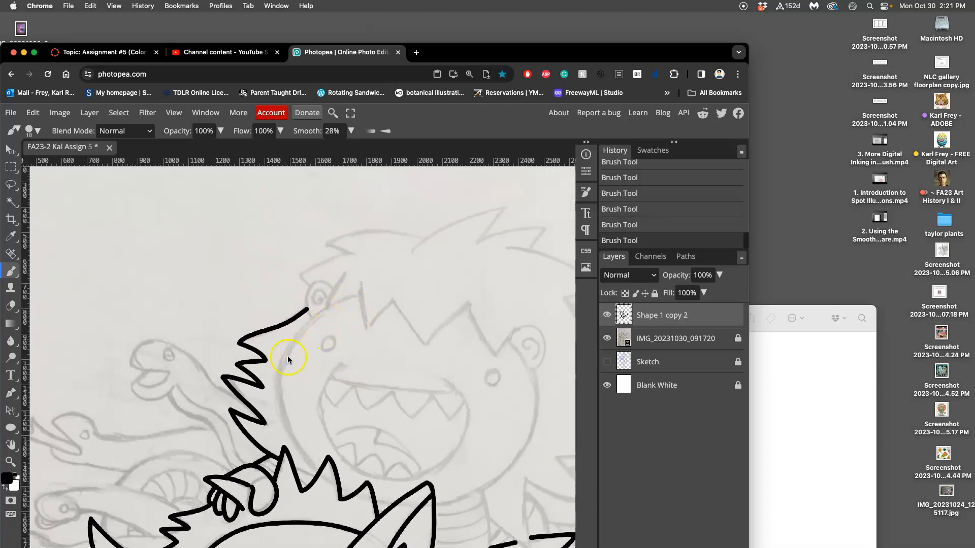
pyautogui.press('super+z')
pyautogui.moveTo(306, 308)
pyautogui.mouseDown()
pyautogui.moveTo(229, 337)
pyautogui.moveTo(277, 359)
pyautogui.moveTo(238, 363)
pyautogui.moveTo(275, 355)
pyautogui.moveTo(272, 399)
pyautogui.moveTo(239, 364)
pyautogui.moveTo(269, 390)
pyautogui.moveTo(230, 377)
pyautogui.moveTo(262, 385)
pyautogui.mouseUp()
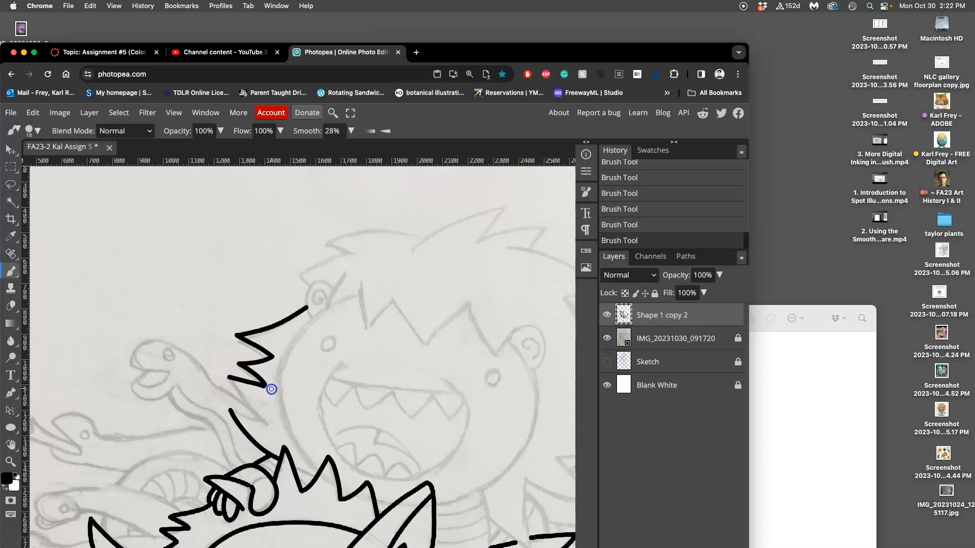
pyautogui.moveTo(273, 390)
pyautogui.mouseDown()
pyautogui.moveTo(239, 389)
pyautogui.moveTo(230, 376)
pyautogui.moveTo(272, 427)
pyautogui.moveTo(268, 422)
pyautogui.mouseUp()
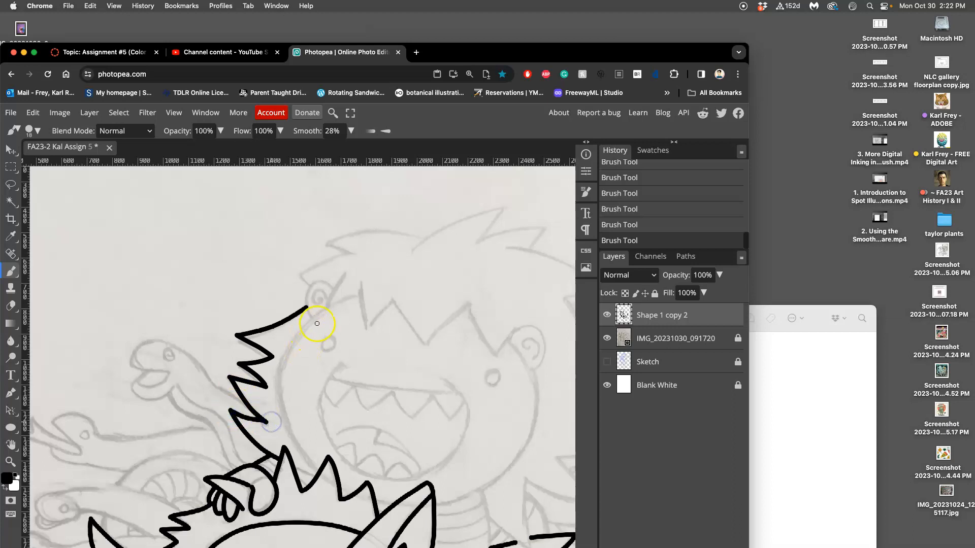
# Lasso the blunt line end at the uppermost inner corner of the jagged hair, clear it to a point, and deselect
pyautogui.press('super+plus')
pyautogui.press('super+plus')
pyautogui.press('super+plus')
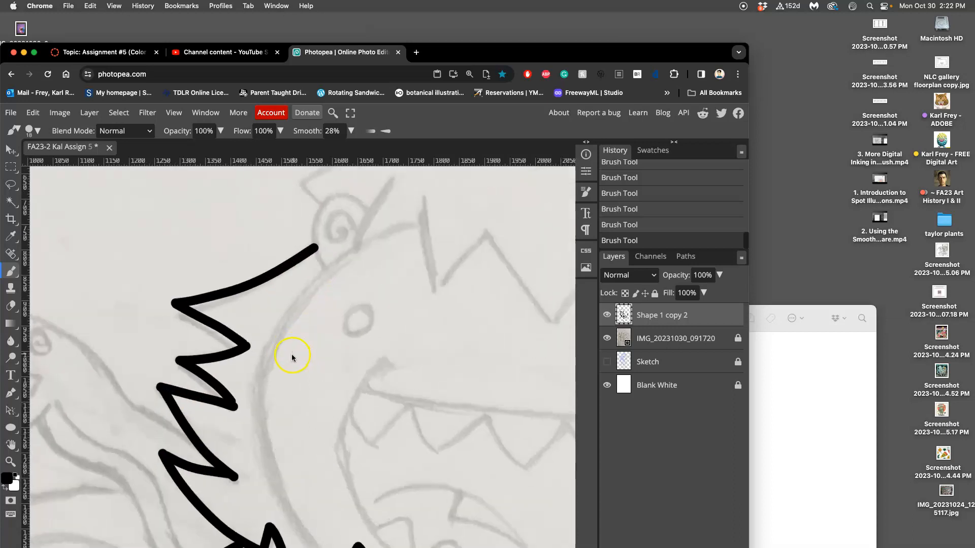
pyautogui.moveTo(241, 406); pyautogui.dragTo(296, 364)
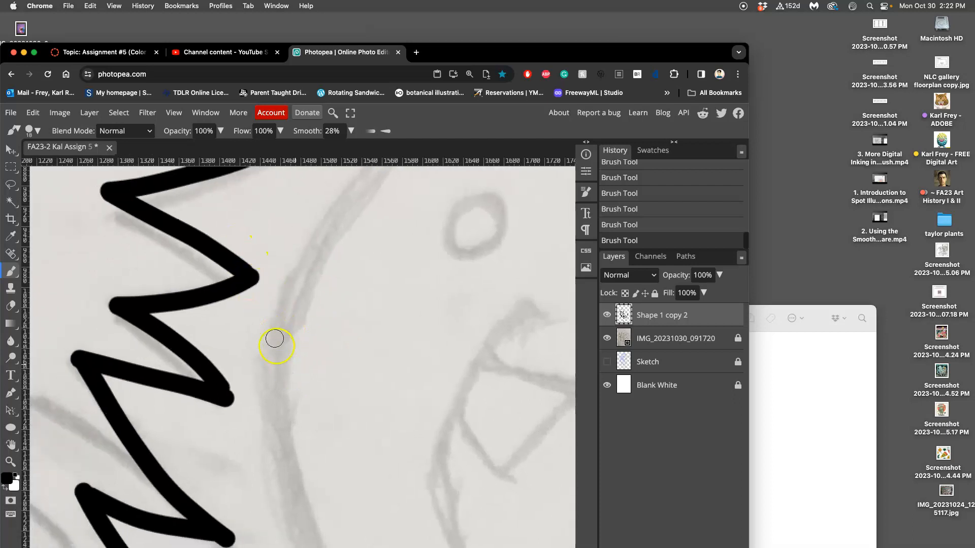
pyautogui.click(11, 184)
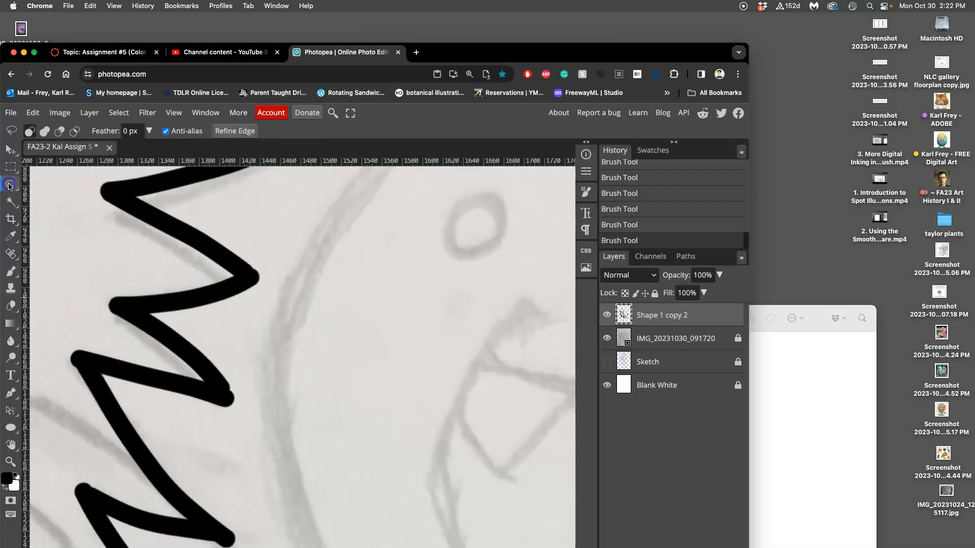
pyautogui.moveTo(236, 253)
pyautogui.mouseDown()
pyautogui.moveTo(265, 282)
pyautogui.moveTo(250, 244)
pyautogui.mouseUp()
pyautogui.press('Delete')
pyautogui.press('Delete')
pyautogui.press('Delete')
pyautogui.click(246, 374)
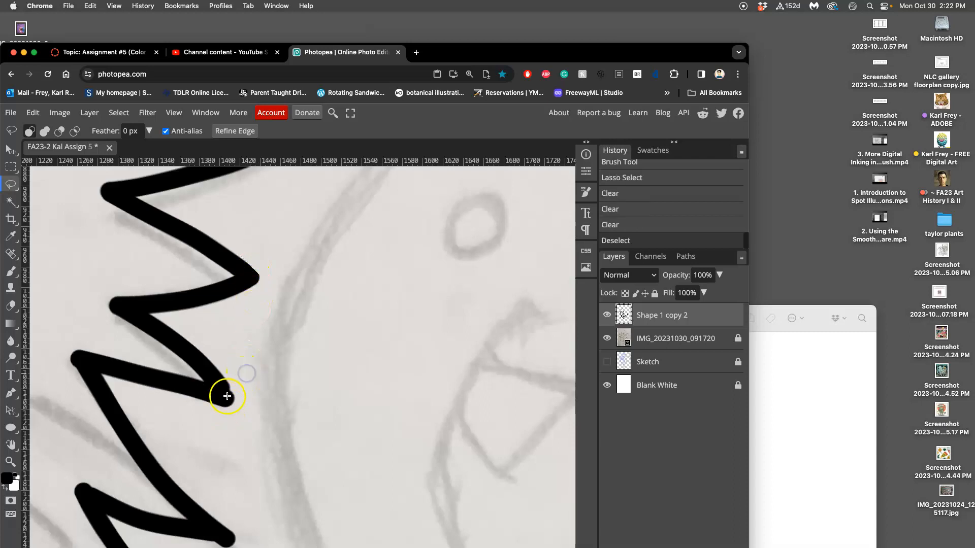
# Sharpen the middle inner corner of the jagged hair by lassoing its rounded end, clearing it and deselecting
pyautogui.click(214, 363)
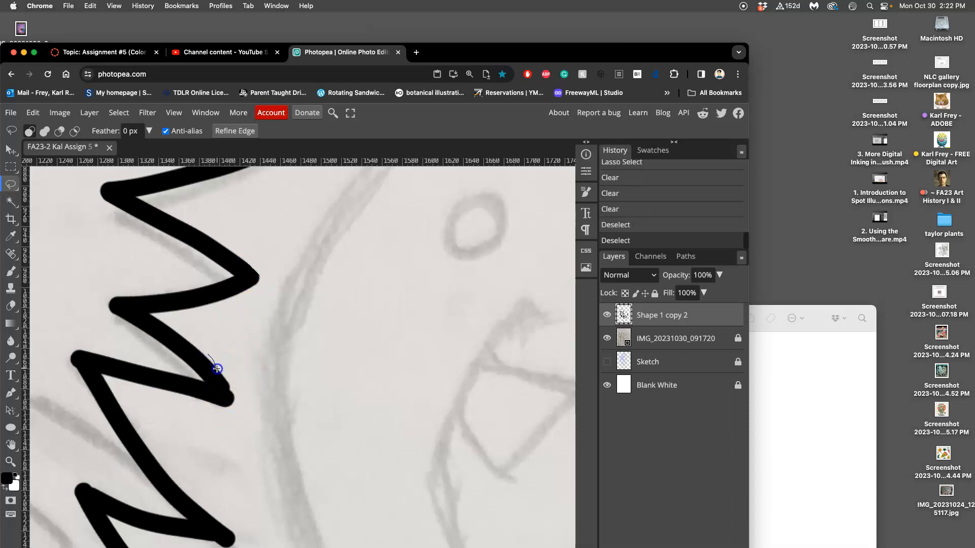
pyautogui.moveTo(230, 391)
pyautogui.mouseDown()
pyautogui.moveTo(241, 422)
pyautogui.moveTo(231, 362)
pyautogui.mouseUp()
pyautogui.press('Delete')
pyautogui.press('Delete')
pyautogui.click(242, 345)
# Lasso the rounded end at the lowest inner hair corner, nudge the selection up, clear the excess and deselect
pyautogui.moveTo(253, 462); pyautogui.dragTo(288, 324)
pyautogui.moveTo(245, 404)
pyautogui.mouseDown()
pyautogui.moveTo(279, 398)
pyautogui.moveTo(280, 412)
pyautogui.moveTo(244, 427)
pyautogui.mouseUp()
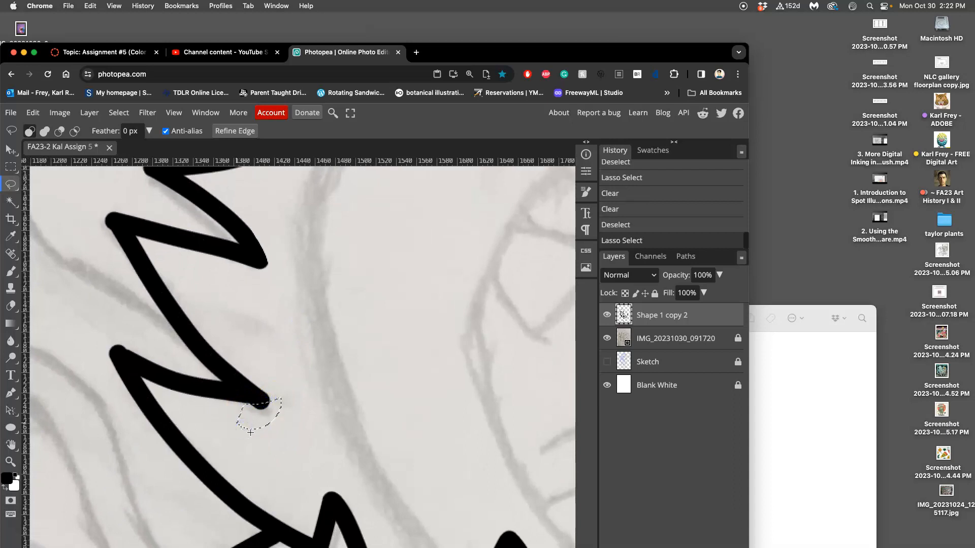
pyautogui.press('Up')
pyautogui.press('Up')
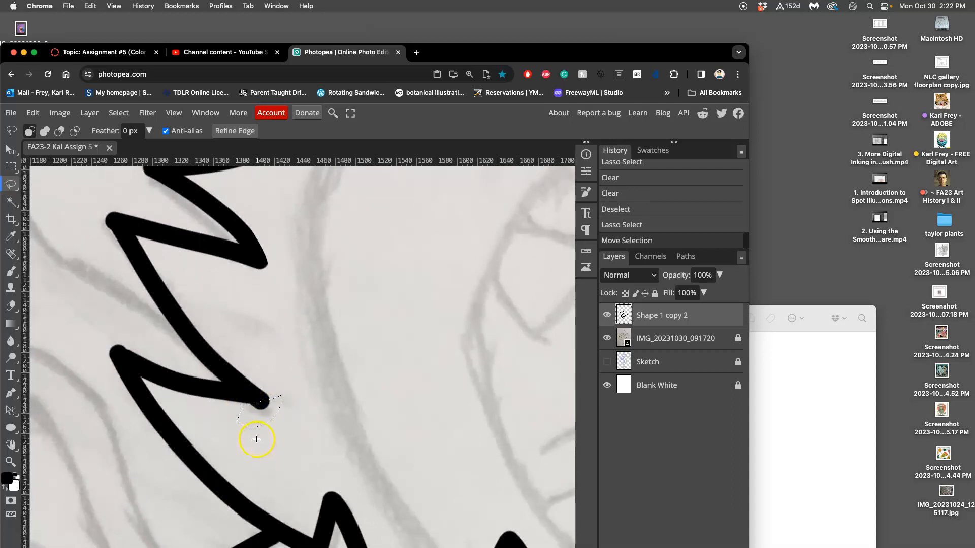
pyautogui.press('Delete')
pyautogui.click(263, 451)
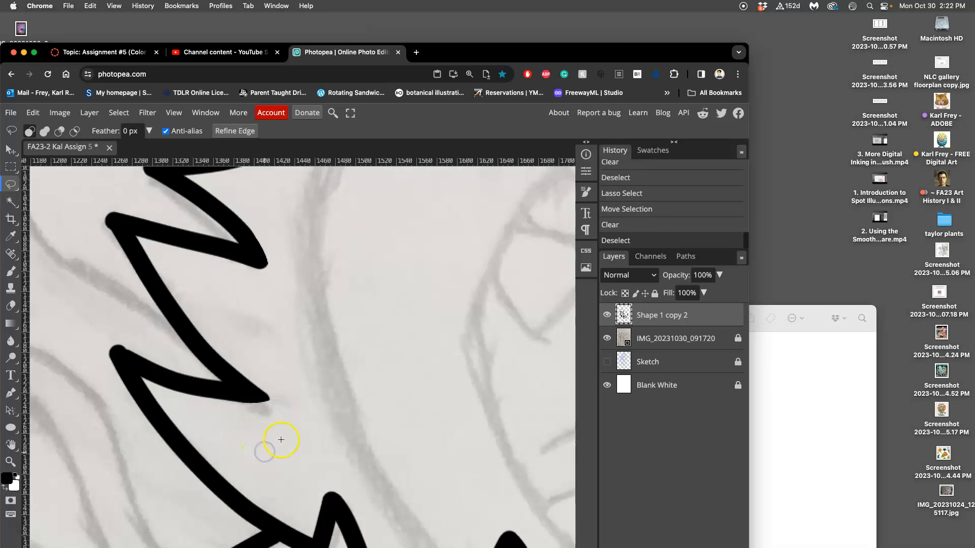
# Ink the upper creature's small ear above the jagged hair with the Brush, including its inner curl
pyautogui.scroll(-5, 279, 437)
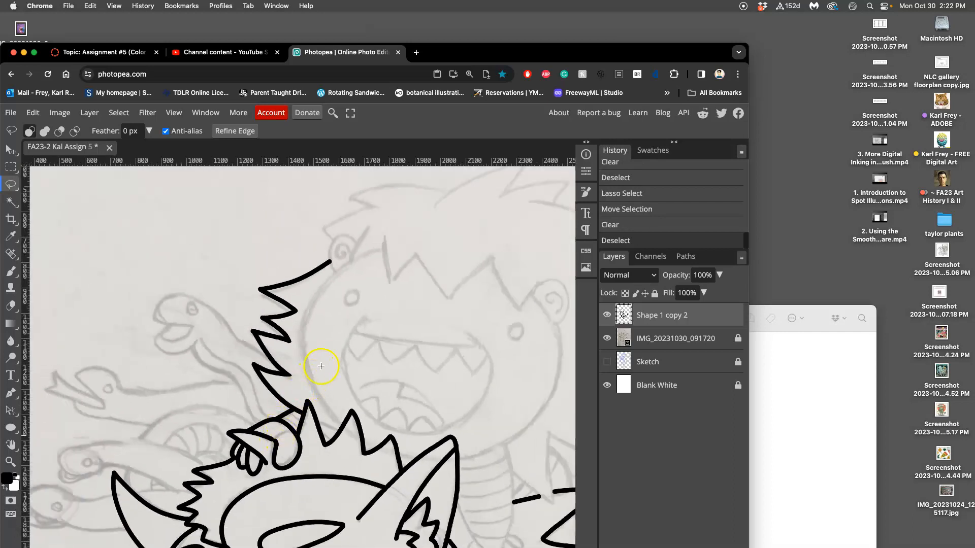
pyautogui.moveTo(325, 340)
pyautogui.mouseDown()
pyautogui.moveTo(263, 412)
pyautogui.moveTo(269, 394)
pyautogui.moveTo(270, 420)
pyautogui.moveTo(209, 357)
pyautogui.mouseUp()
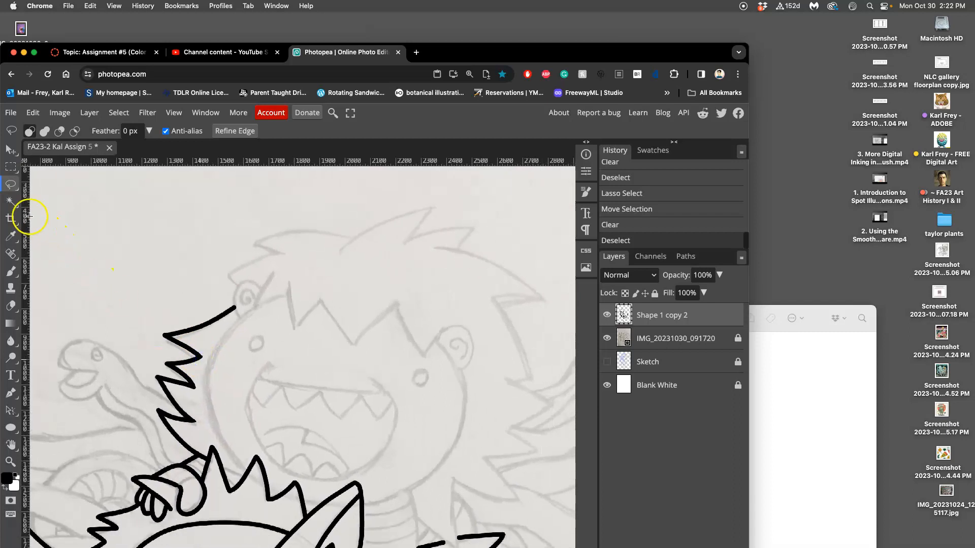
pyautogui.click(12, 271)
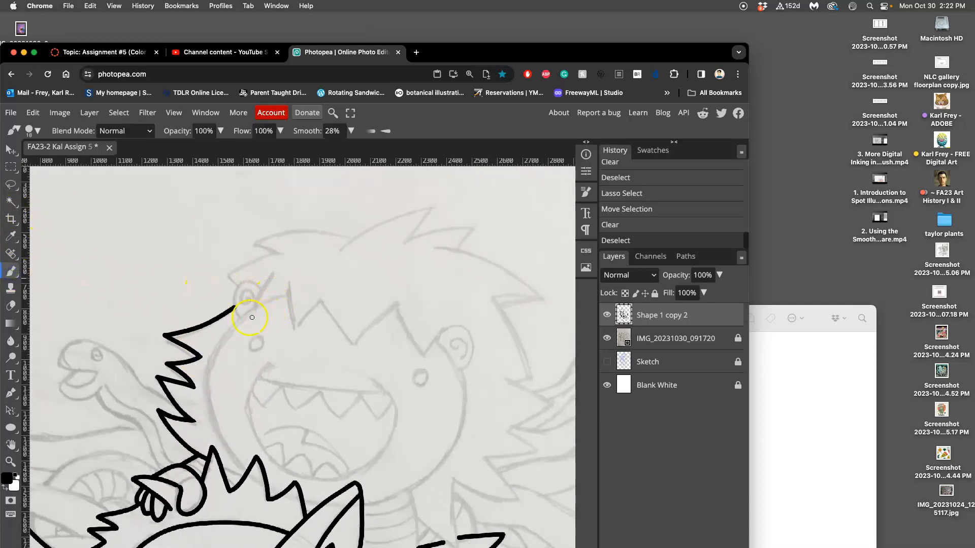
pyautogui.moveTo(234, 308)
pyautogui.mouseDown()
pyautogui.moveTo(241, 276)
pyautogui.moveTo(254, 277)
pyautogui.moveTo(261, 293)
pyautogui.mouseUp()
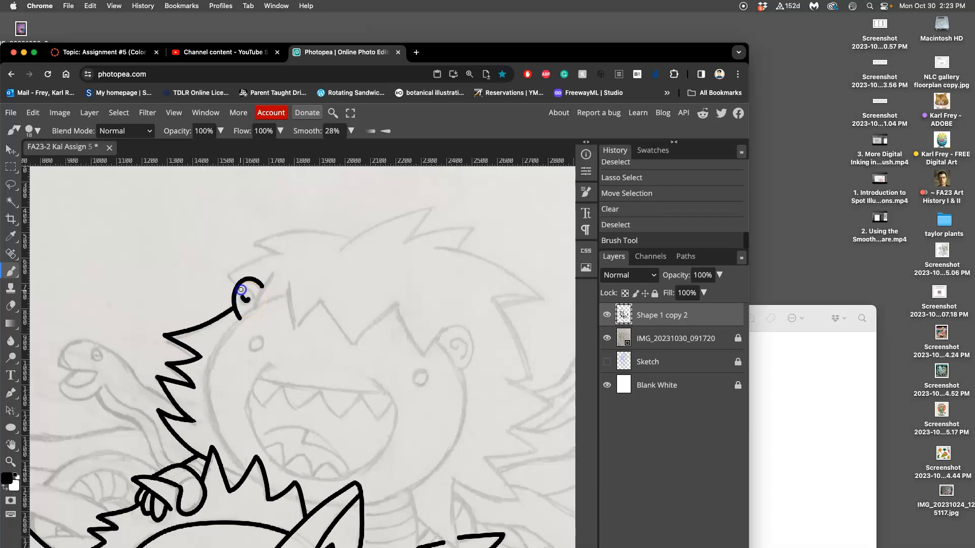
pyautogui.moveTo(261, 302); pyautogui.dragTo(269, 280)
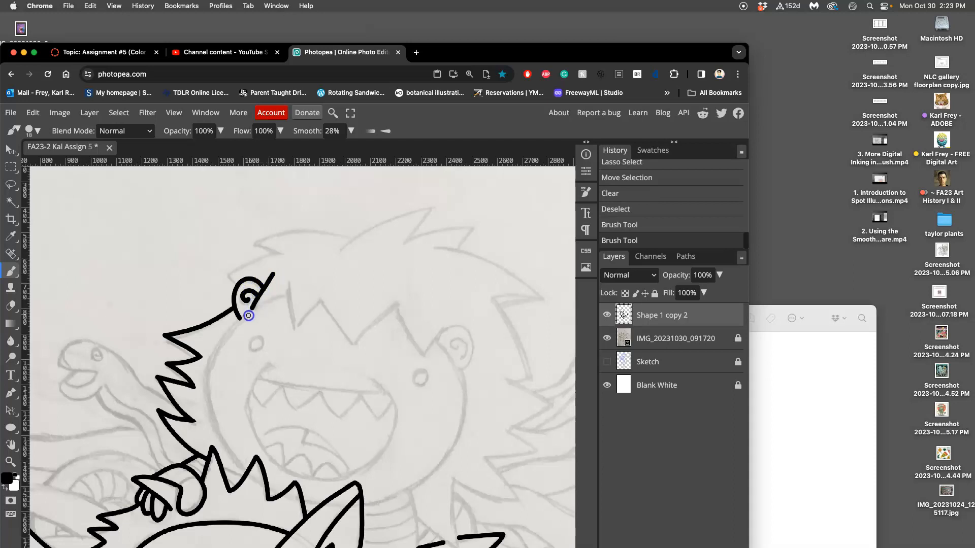
pyautogui.moveTo(252, 308); pyautogui.dragTo(295, 294)
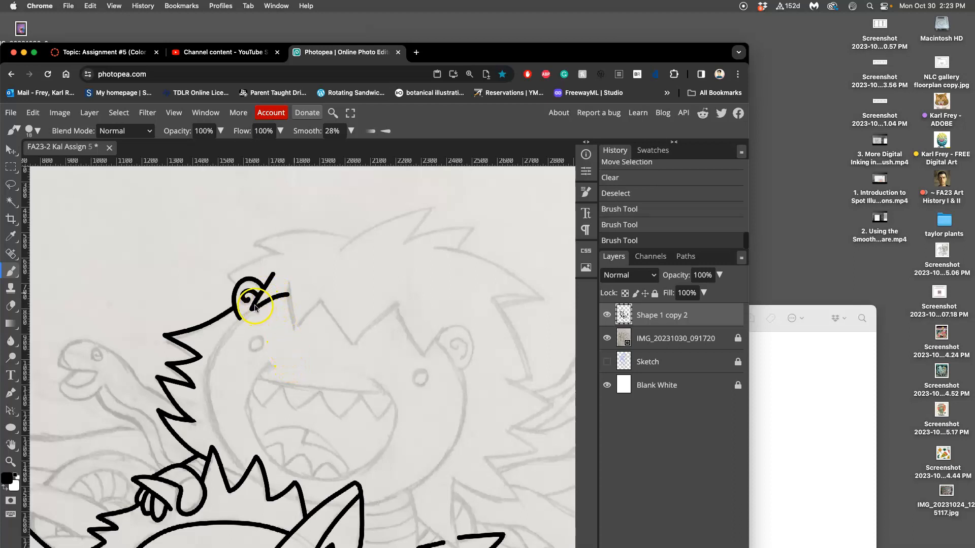
pyautogui.press('super+z')
# Ink the upper creature's curved head outline from beside the inked ear down to the lower creature's hair, redoing uneven strokes
pyautogui.moveTo(288, 295)
pyautogui.mouseDown()
pyautogui.moveTo(228, 332)
pyautogui.moveTo(210, 378)
pyautogui.moveTo(215, 421)
pyautogui.moveTo(252, 467)
pyautogui.mouseUp()
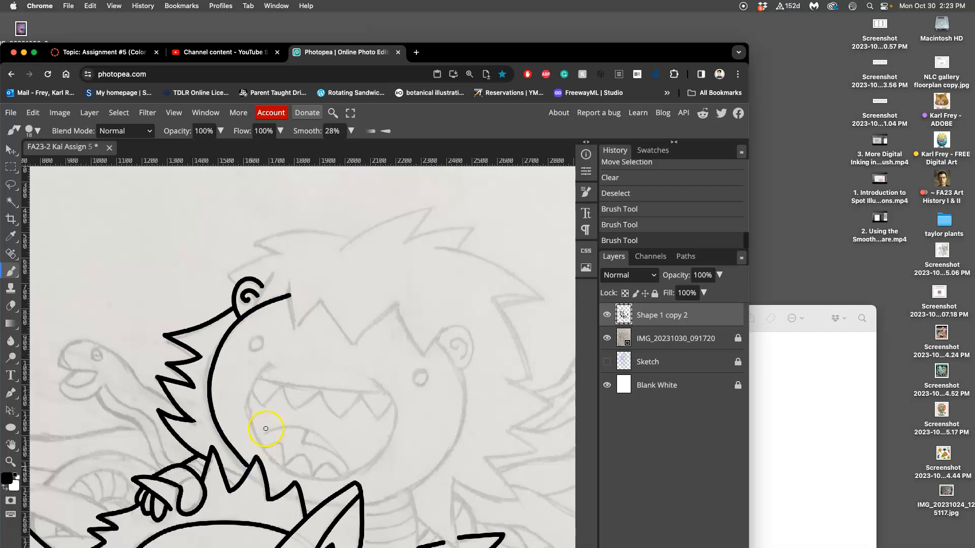
pyautogui.hotkey('ctrl', 'z')
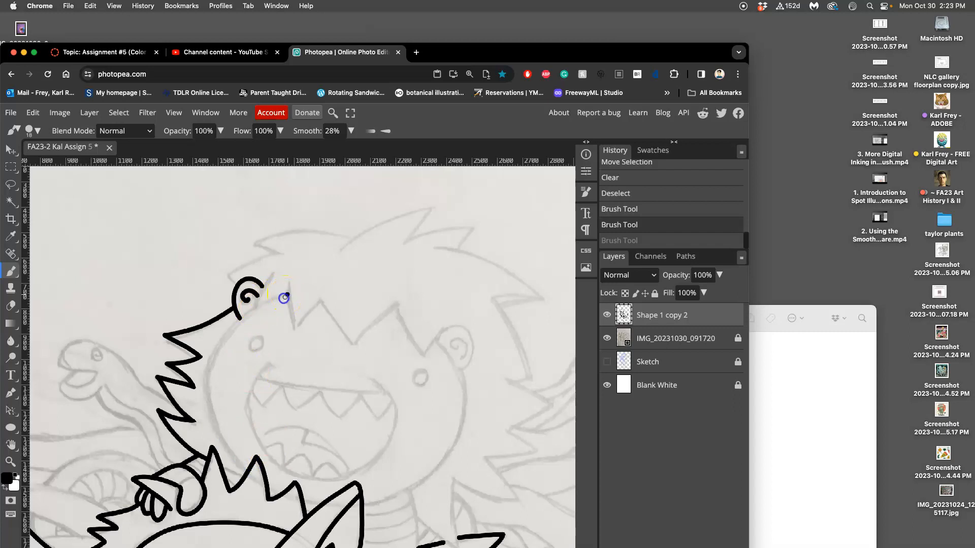
pyautogui.moveTo(287, 294)
pyautogui.mouseDown()
pyautogui.moveTo(235, 323)
pyautogui.moveTo(207, 376)
pyautogui.moveTo(216, 431)
pyautogui.moveTo(252, 478)
pyautogui.mouseUp()
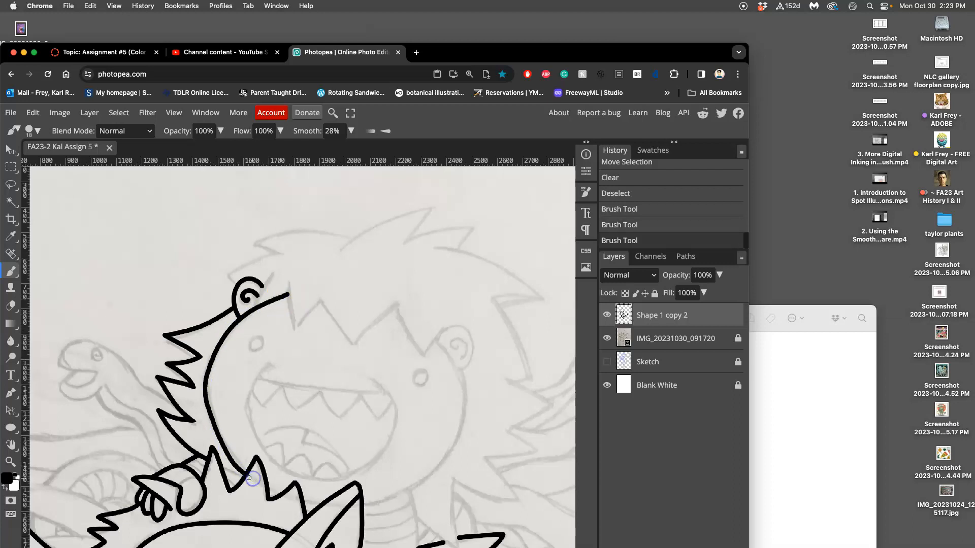
pyautogui.hotkey('ctrl', 'z')
pyautogui.moveTo(288, 295)
pyautogui.mouseDown()
pyautogui.moveTo(231, 326)
pyautogui.moveTo(209, 375)
pyautogui.moveTo(216, 434)
pyautogui.moveTo(251, 477)
pyautogui.mouseUp()
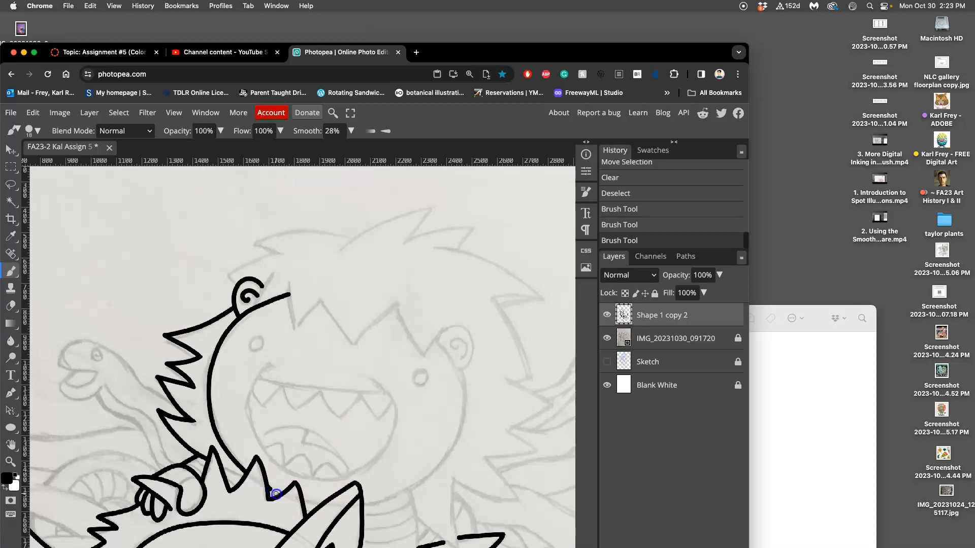
# Ink the short chin segments visible between the lower creature's hair spikes and its large ear
pyautogui.moveTo(284, 498); pyautogui.dragTo(285, 498)
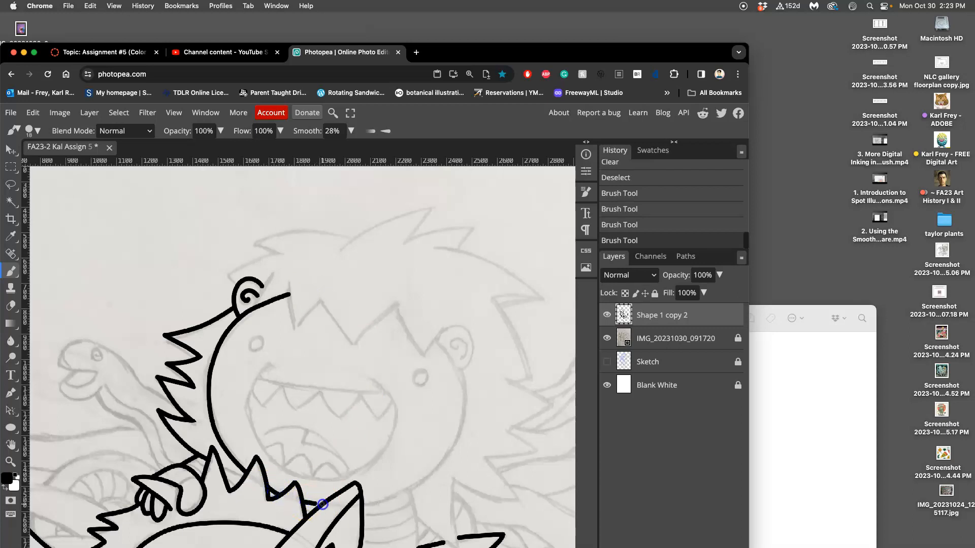
pyautogui.moveTo(327, 504); pyautogui.dragTo(330, 503)
pyautogui.hotkey('ctrl', 'z')
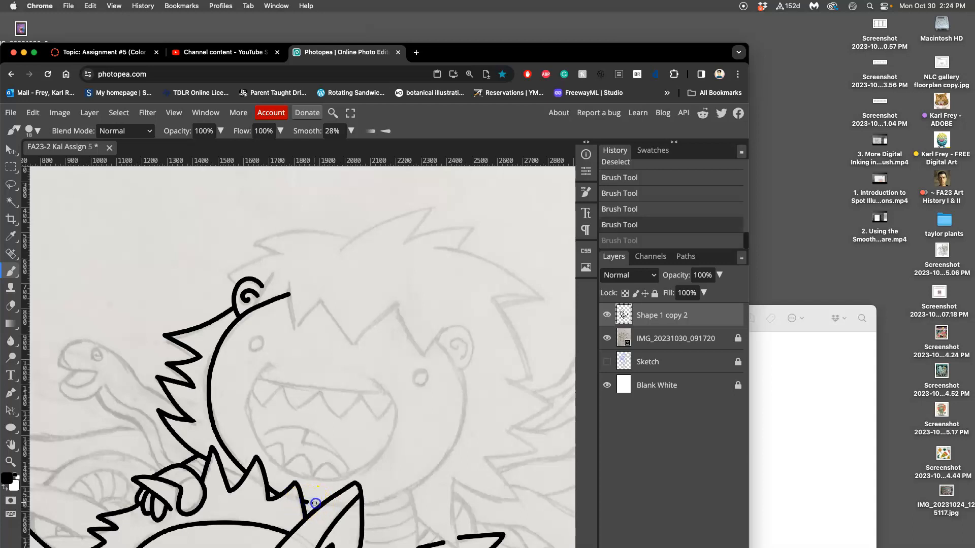
pyautogui.hotkey('ctrl', 'shift', 'z')
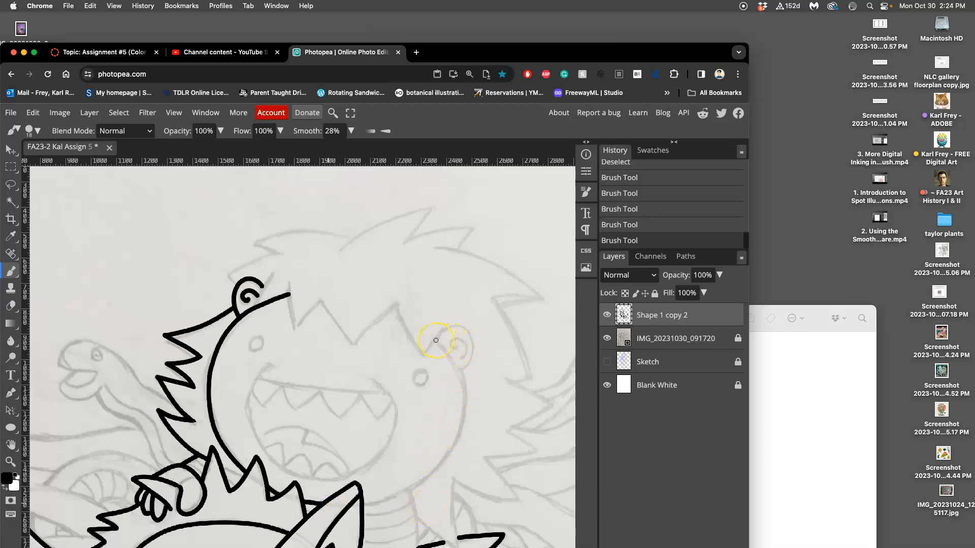
# Rotate the canvas to -63° and ink the opposite side of the upper creature's head outline down to the large ear
pyautogui.moveTo(436, 341)
pyautogui.mouseDown()
pyautogui.moveTo(463, 384)
pyautogui.moveTo(457, 444)
pyautogui.moveTo(422, 482)
pyautogui.moveTo(357, 505)
pyautogui.mouseUp()
pyautogui.press('super+z')
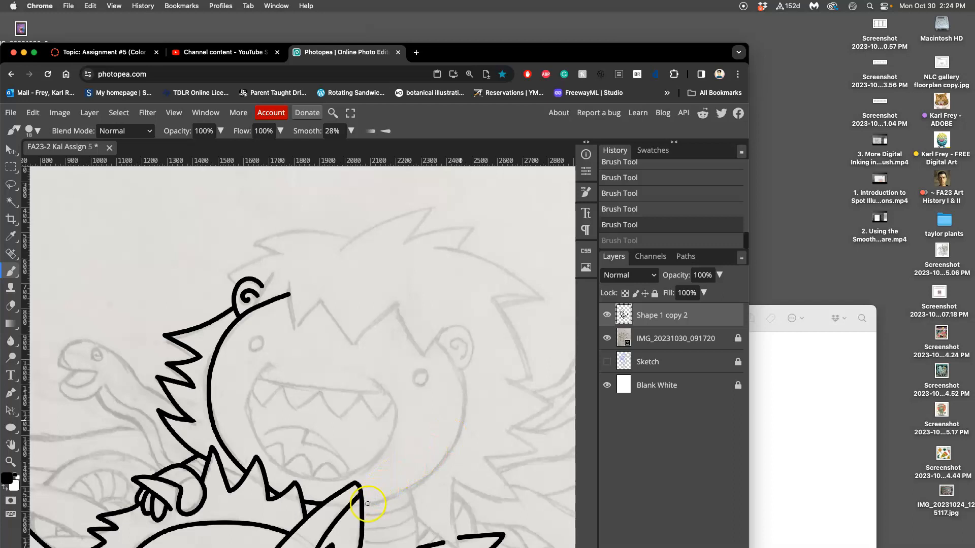
pyautogui.press('r')
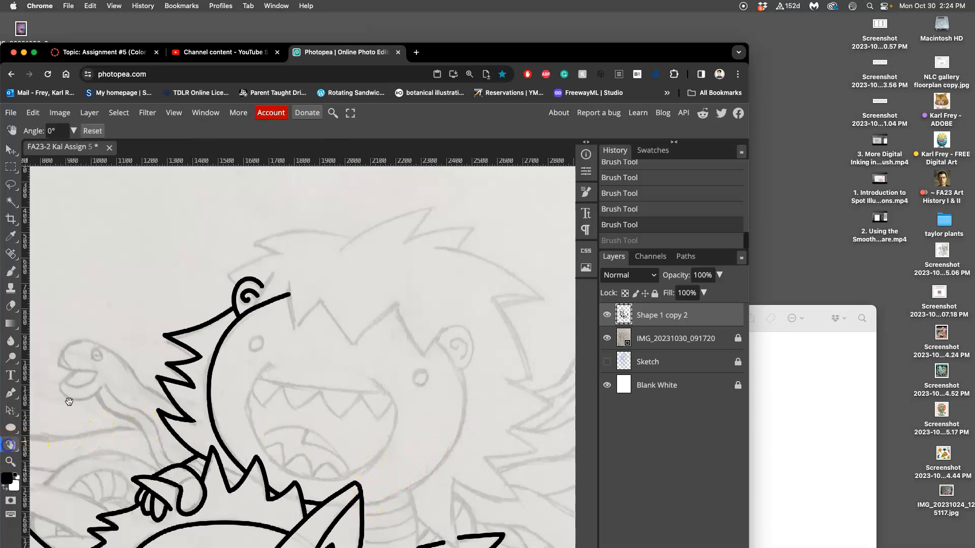
pyautogui.moveTo(294, 306)
pyautogui.mouseDown()
pyautogui.moveTo(265, 311)
pyautogui.moveTo(245, 330)
pyautogui.mouseUp()
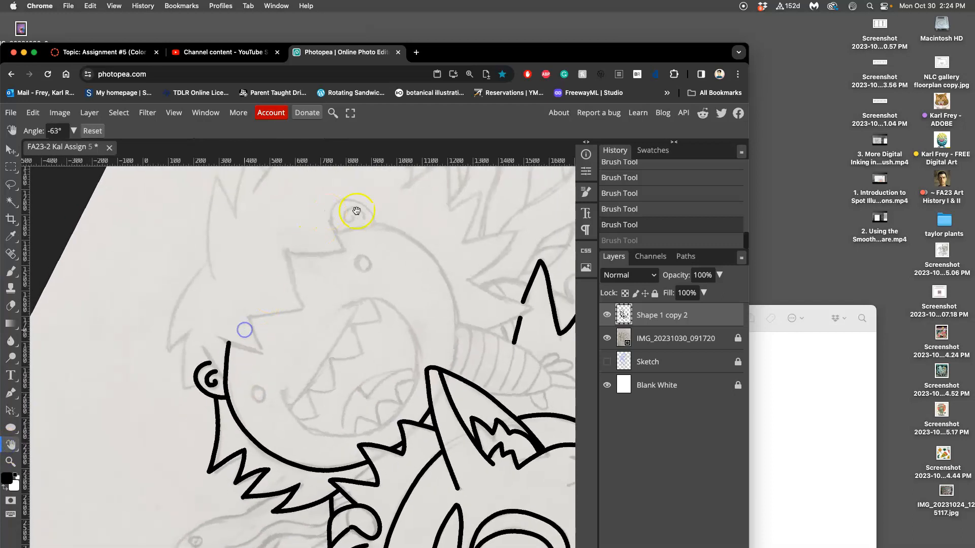
pyautogui.click(10, 272)
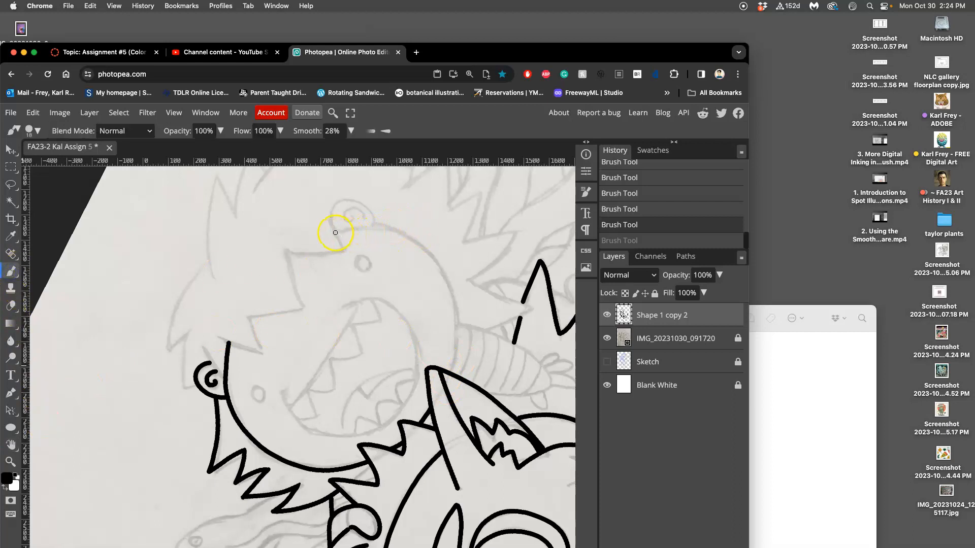
pyautogui.moveTo(336, 232)
pyautogui.mouseDown()
pyautogui.moveTo(387, 229)
pyautogui.moveTo(432, 253)
pyautogui.moveTo(451, 292)
pyautogui.moveTo(446, 379)
pyautogui.mouseUp()
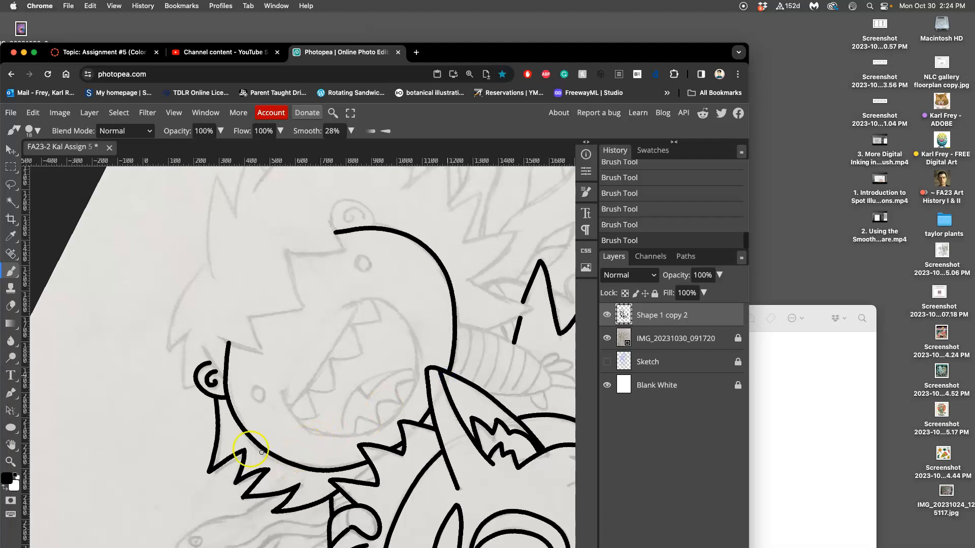
# Reset the canvas rotation to 0° and ready the Brush for inking the striped limb beside the lower creature's large ear
pyautogui.doubleClick(9, 445)
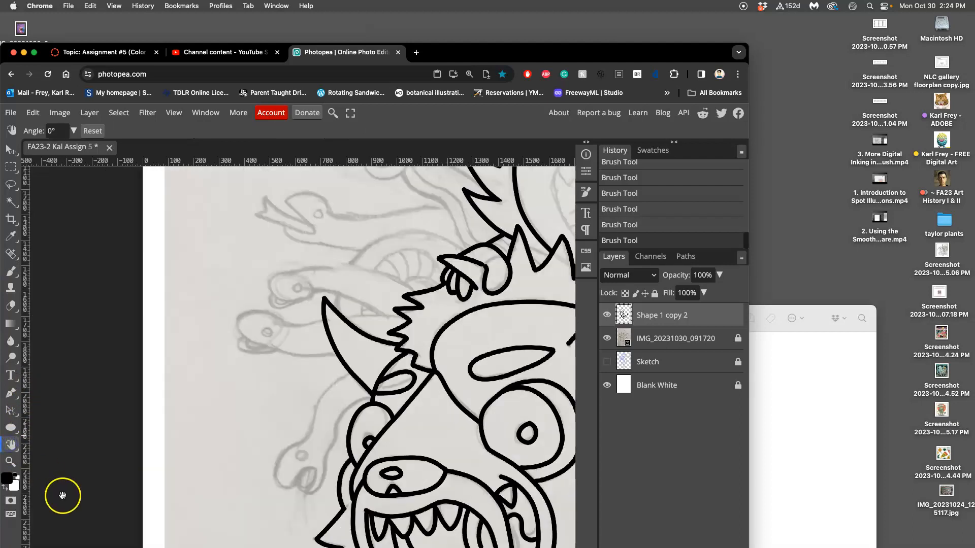
pyautogui.moveTo(406, 261)
pyautogui.mouseDown()
pyautogui.moveTo(261, 409)
pyautogui.moveTo(303, 298)
pyautogui.moveTo(246, 274)
pyautogui.mouseUp()
pyautogui.moveTo(361, 272); pyautogui.dragTo(264, 241)
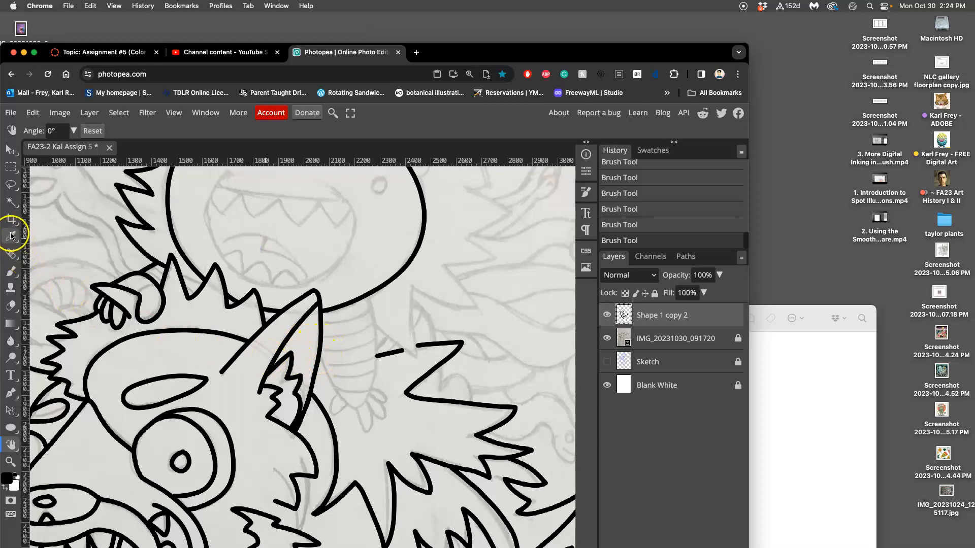
pyautogui.click(11, 274)
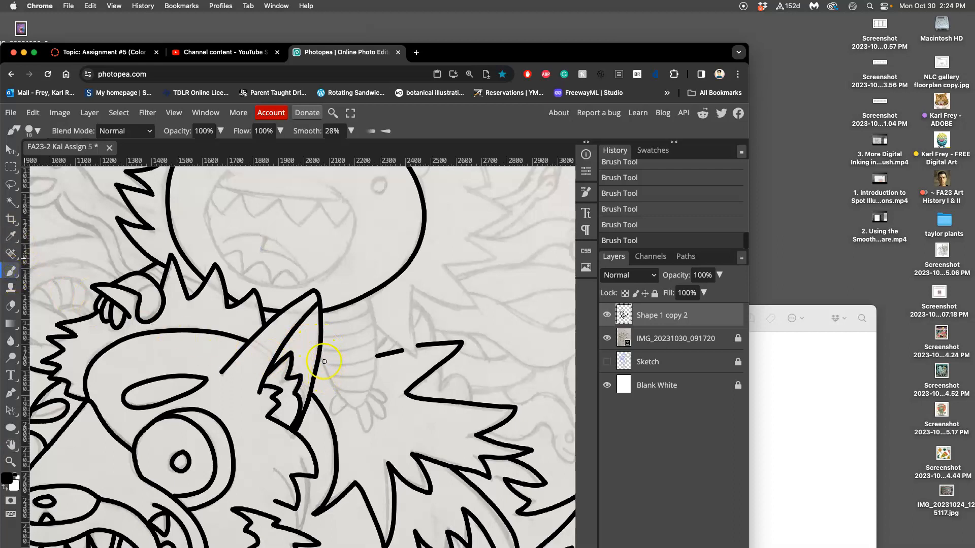